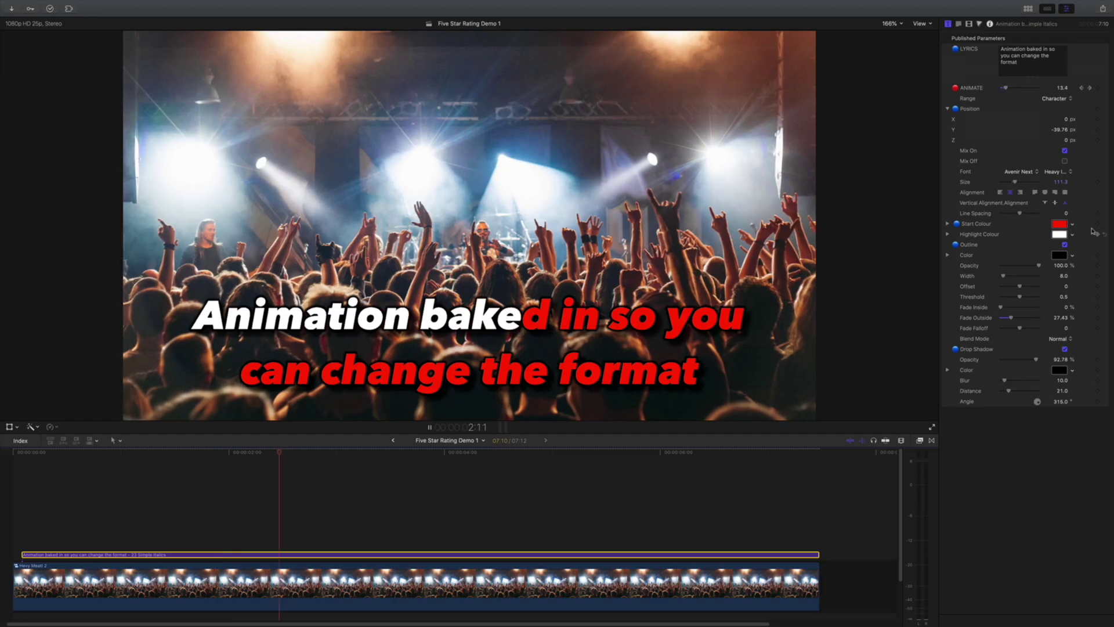
Step: Pause on the concert lyric, preview its text at size 138, and browse the font list
key("space")
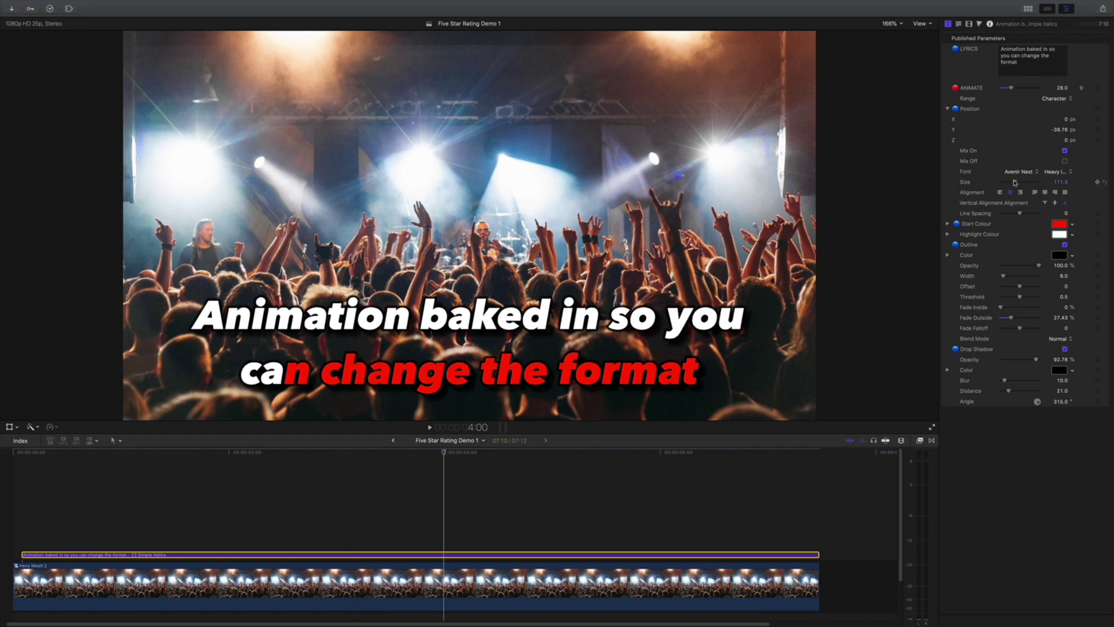
left_click_drag(1016, 183, 1013, 182)
left_click(1019, 172)
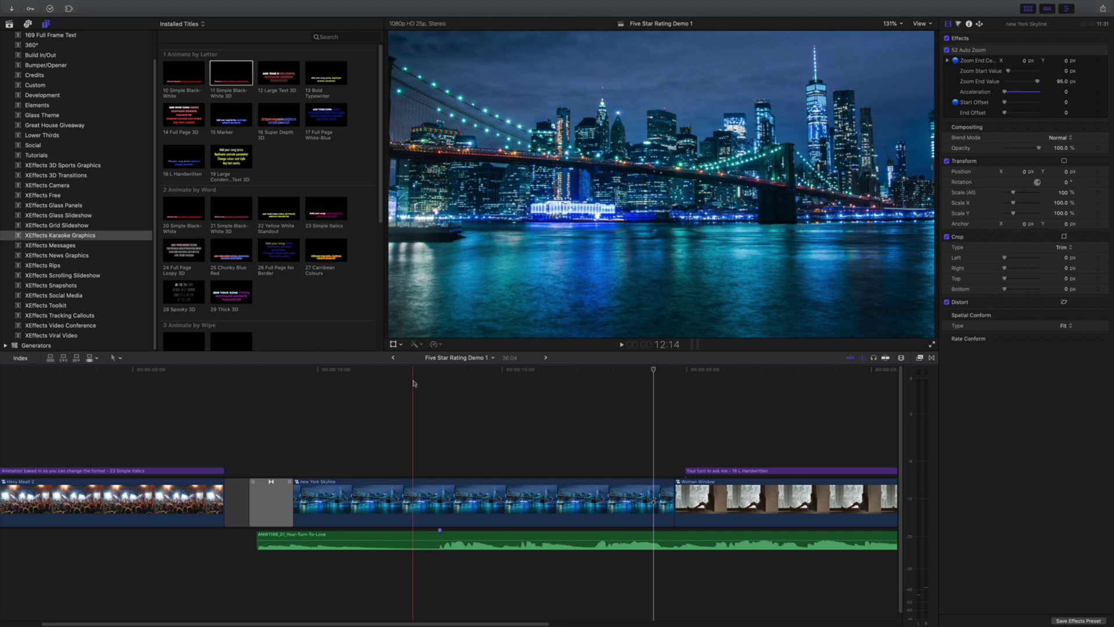
Step: Play the project, then place the 11 Simple Black-White 3D title above the skyline clip
key("space")
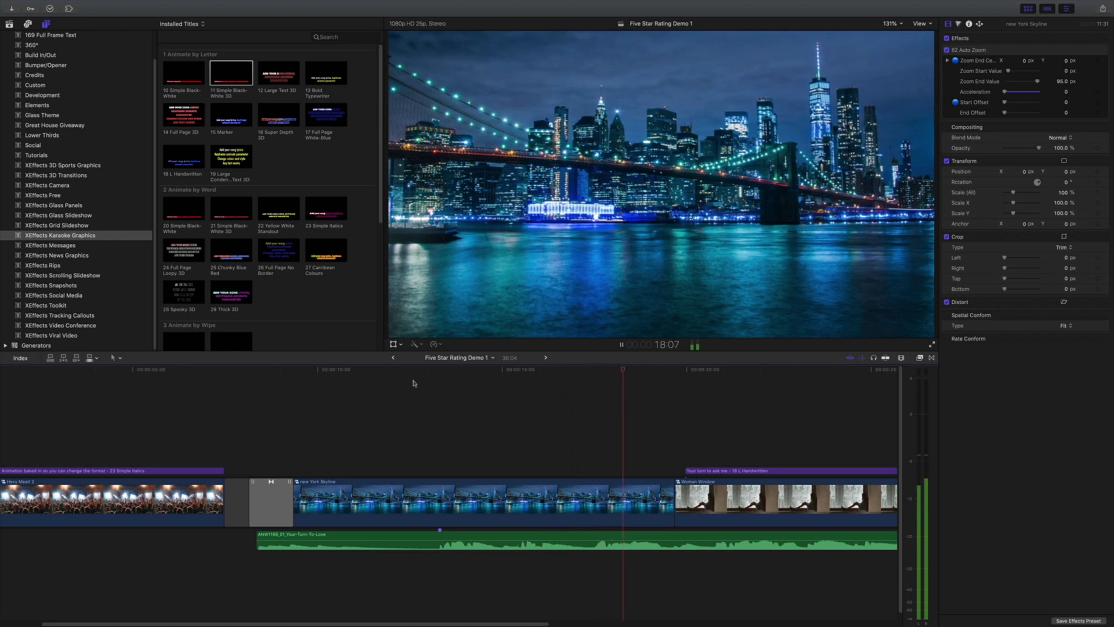
key("space")
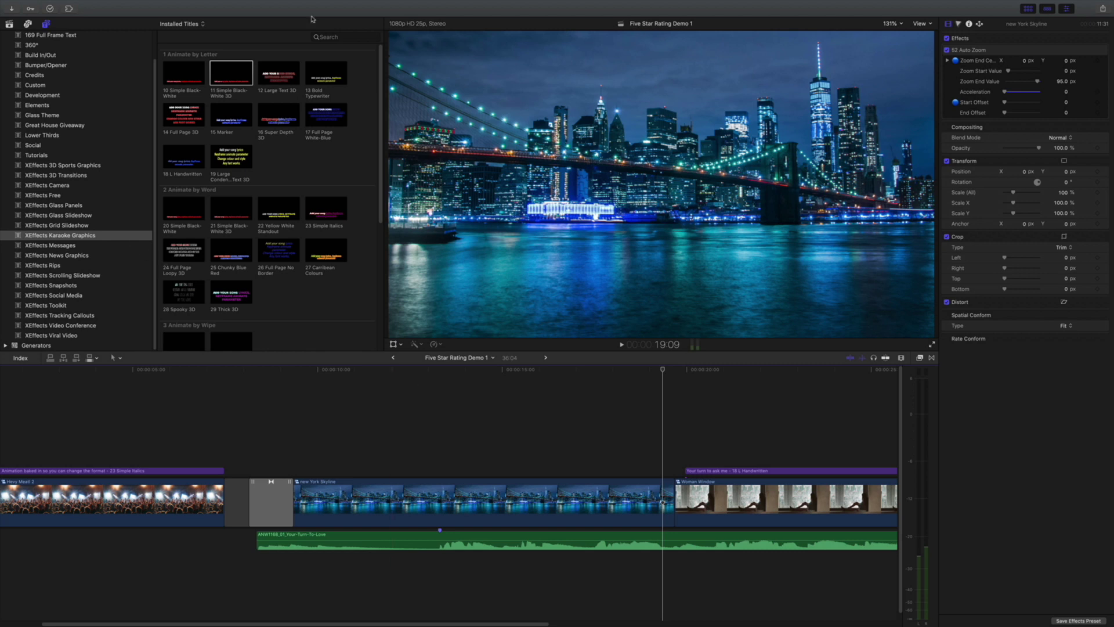
left_click_drag(234, 72, 480, 452)
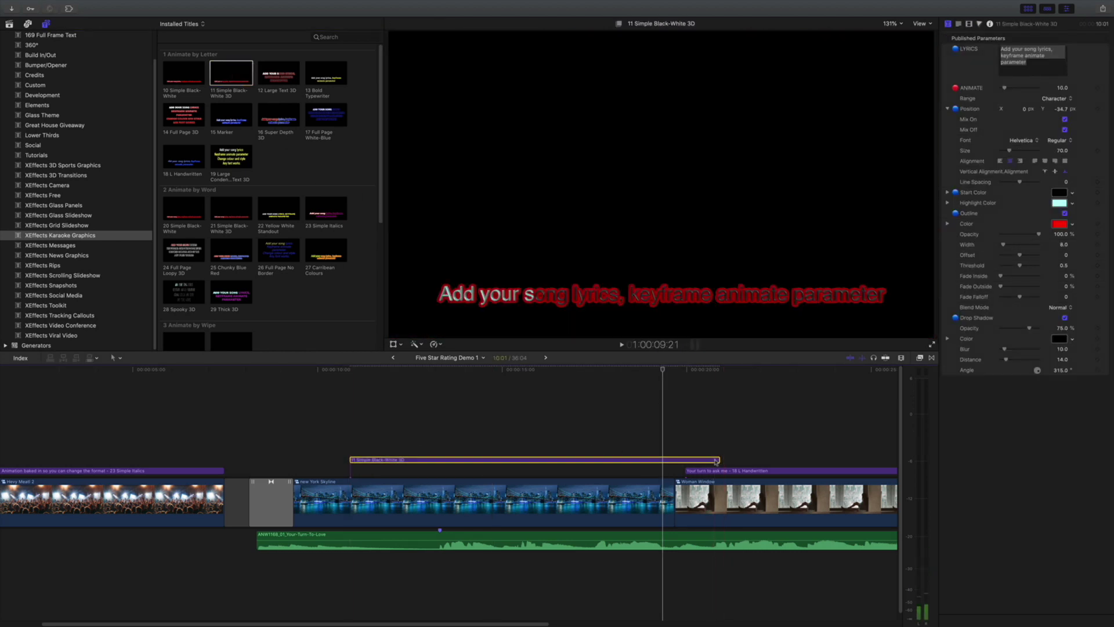
Step: Trim the title to end where Woman Window begins, play it, and select it
left_click_drag(720, 459, 672, 461)
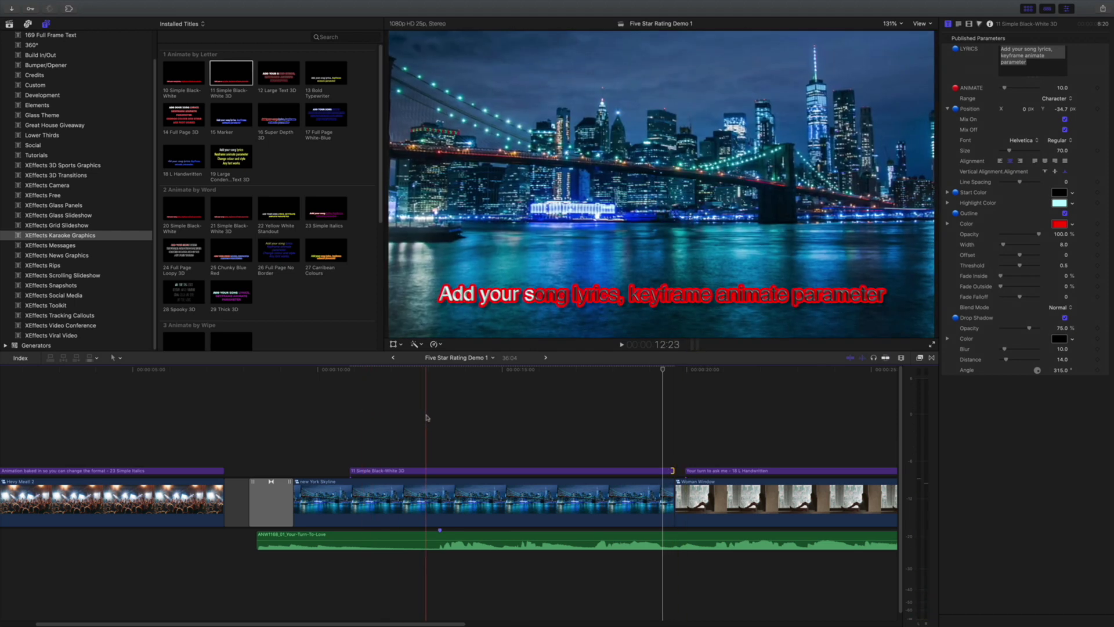
key("space")
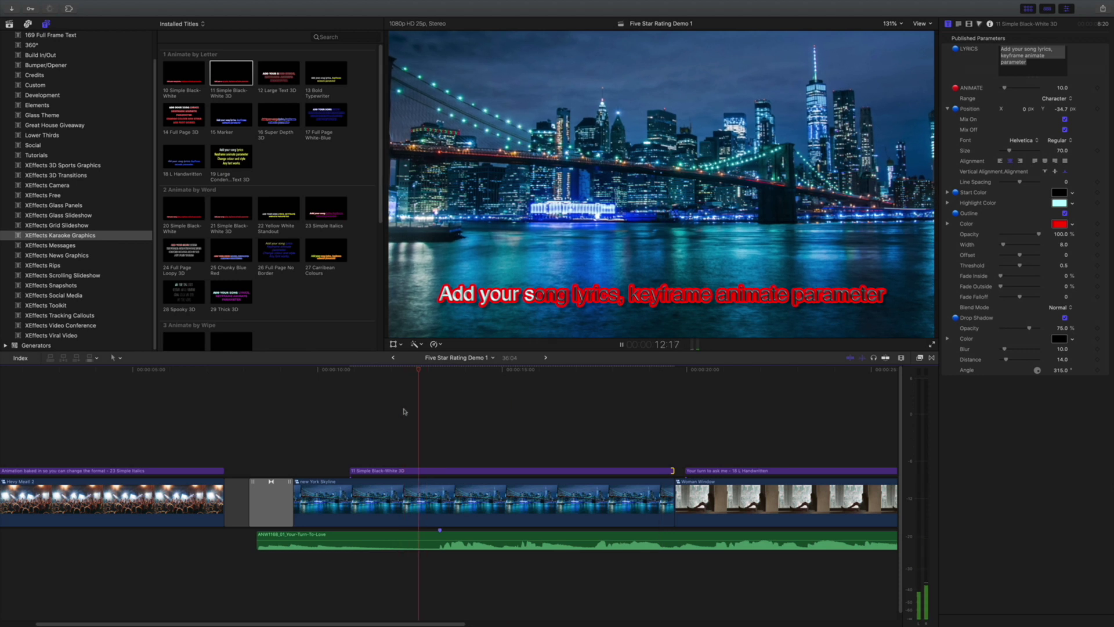
key("space")
left_click(438, 470)
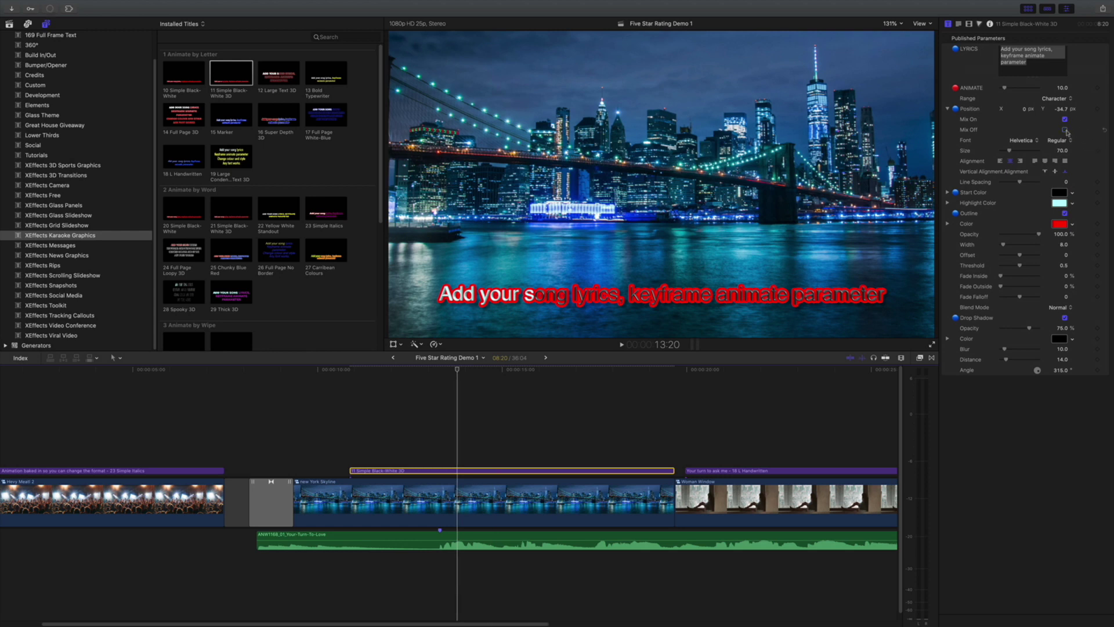
left_click(662, 372)
key("space")
key("space")
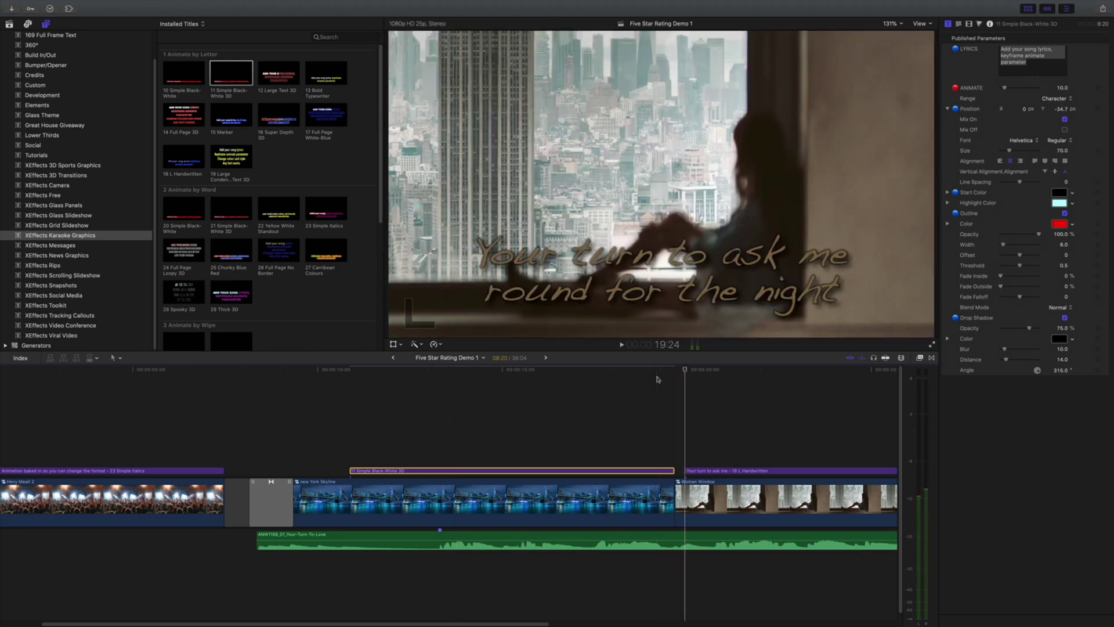
key("Up")
key("Left")
key("Right")
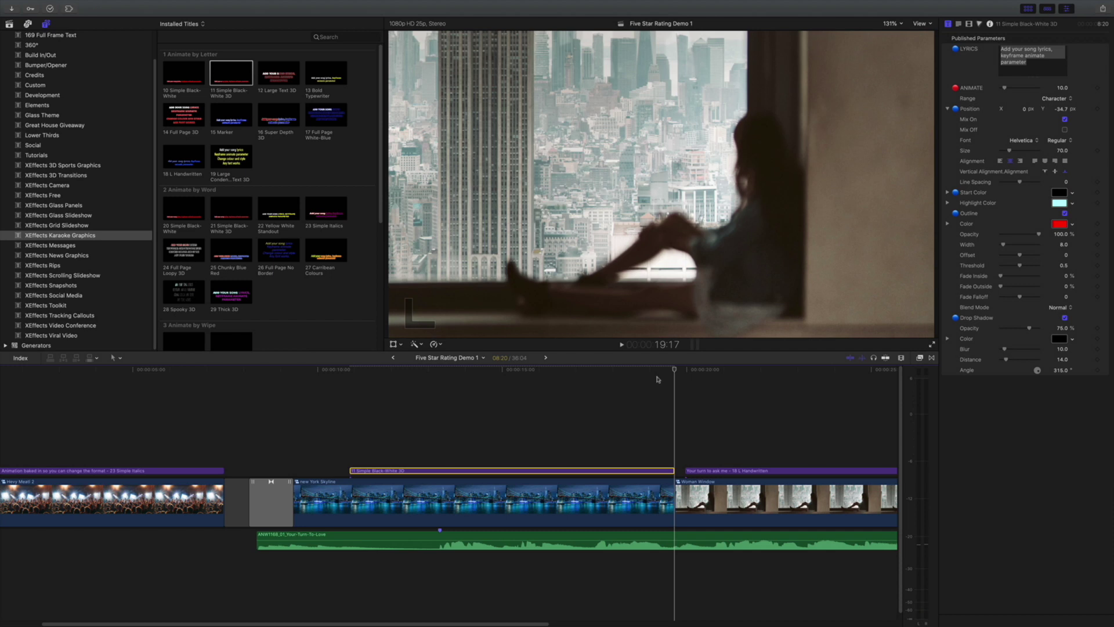
key("Left")
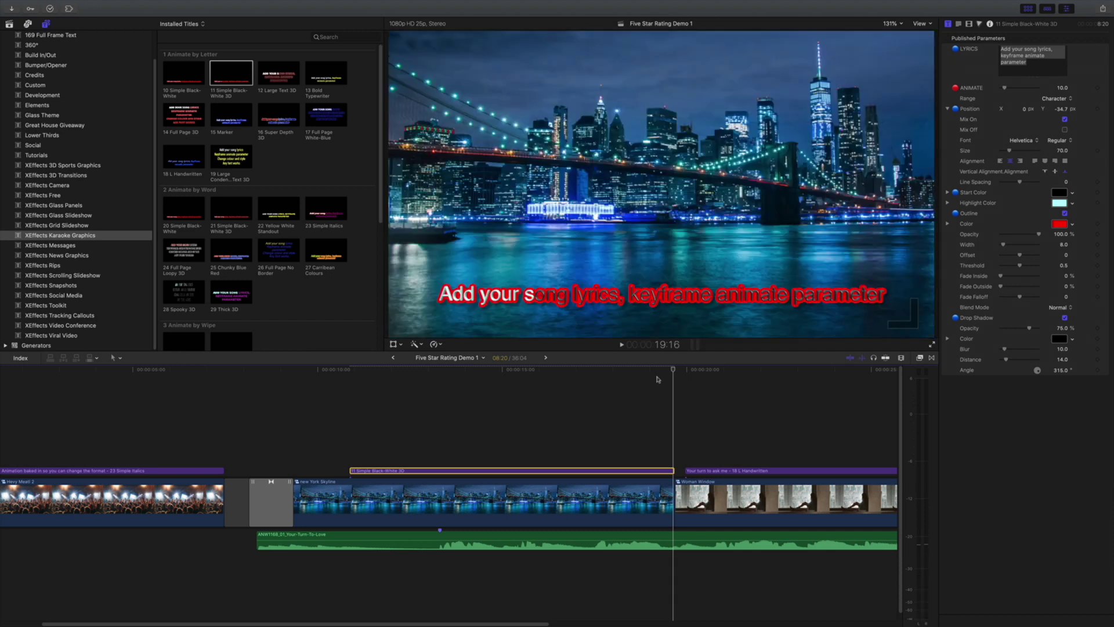
left_click_drag(667, 377, 343, 390)
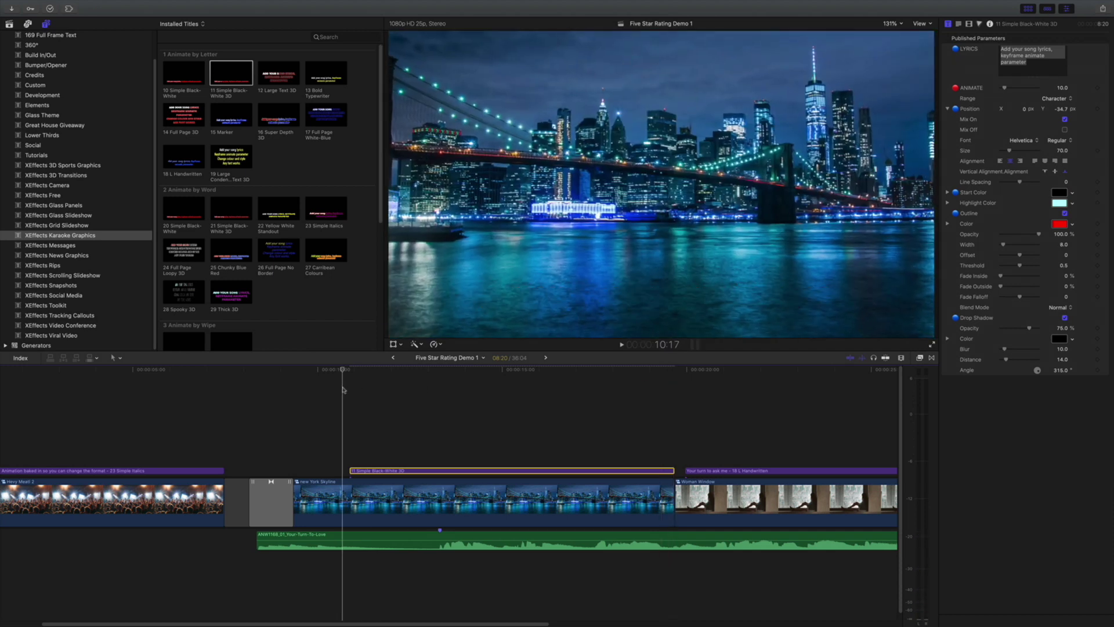
key("space")
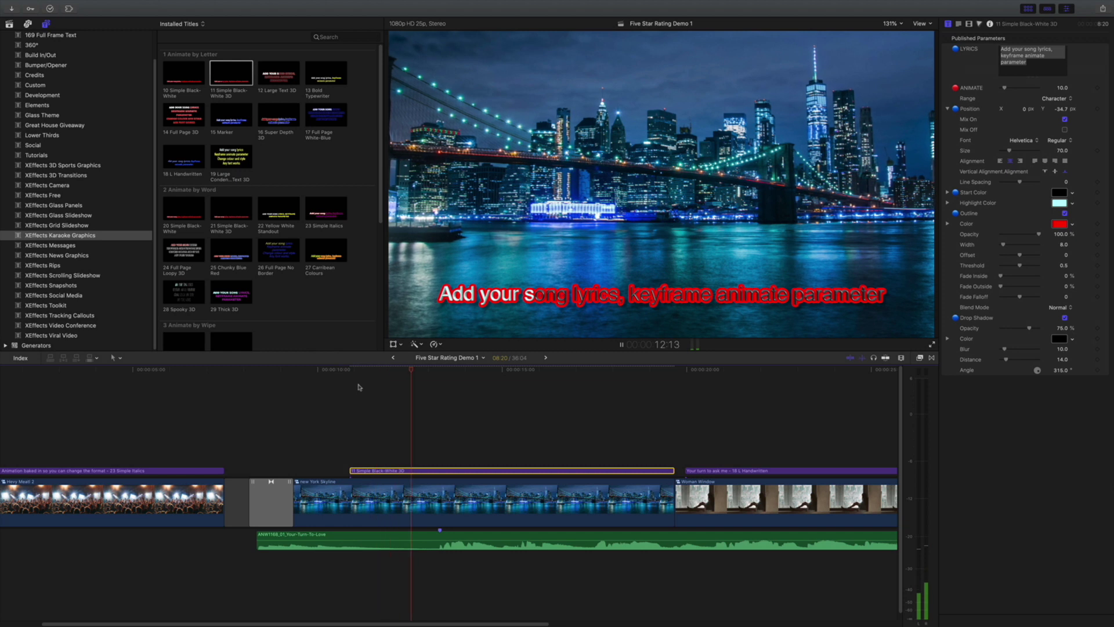
key("space")
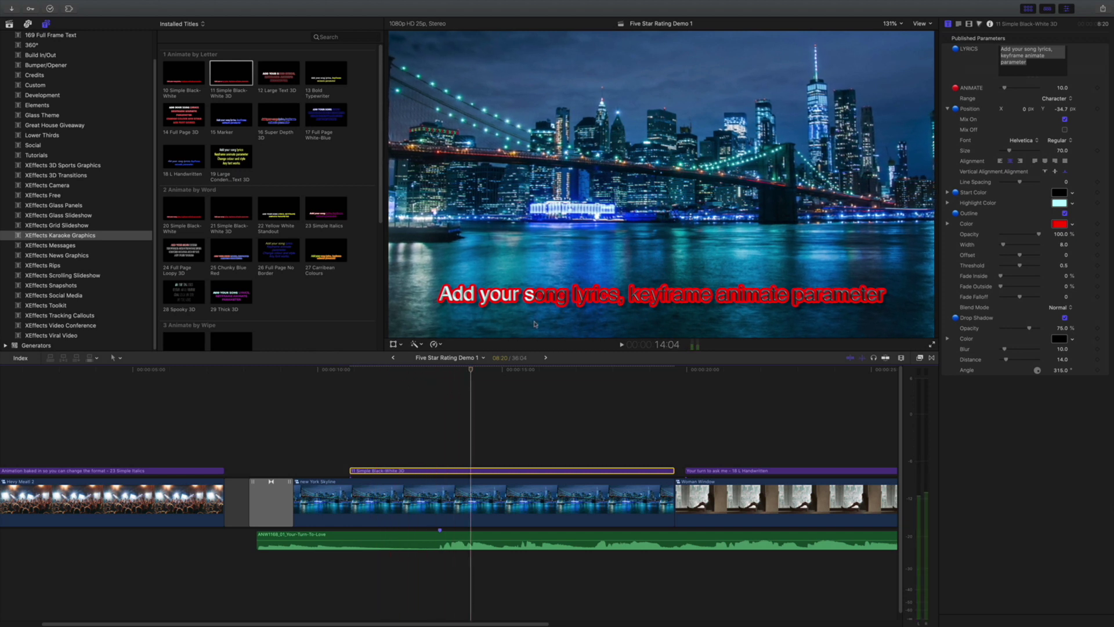
Step: Replace the placeholder lyric with 'It's your turn to telephone, your turn to write' and review it
left_click_drag(1036, 66, 994, 45)
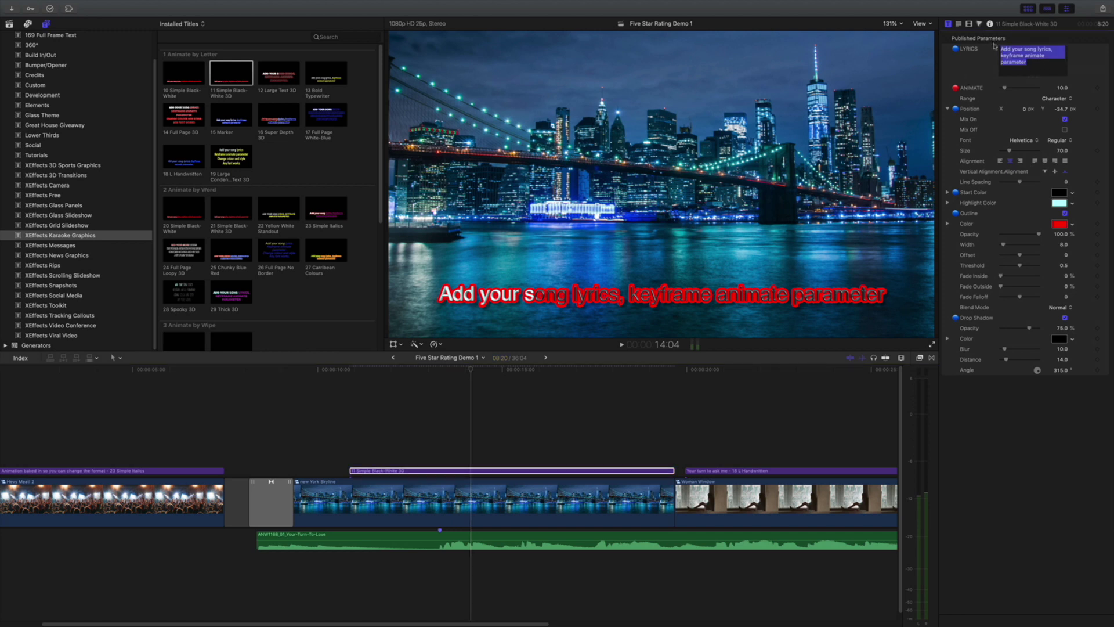
type("It's your turn to telephone, your turn to write")
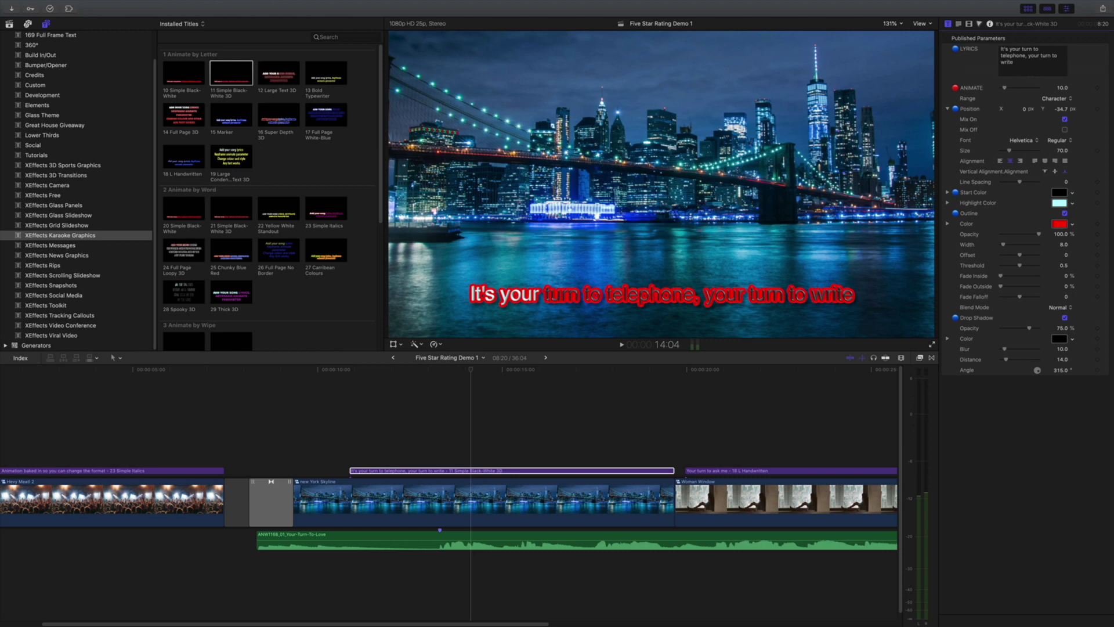
left_click(385, 369)
key("space")
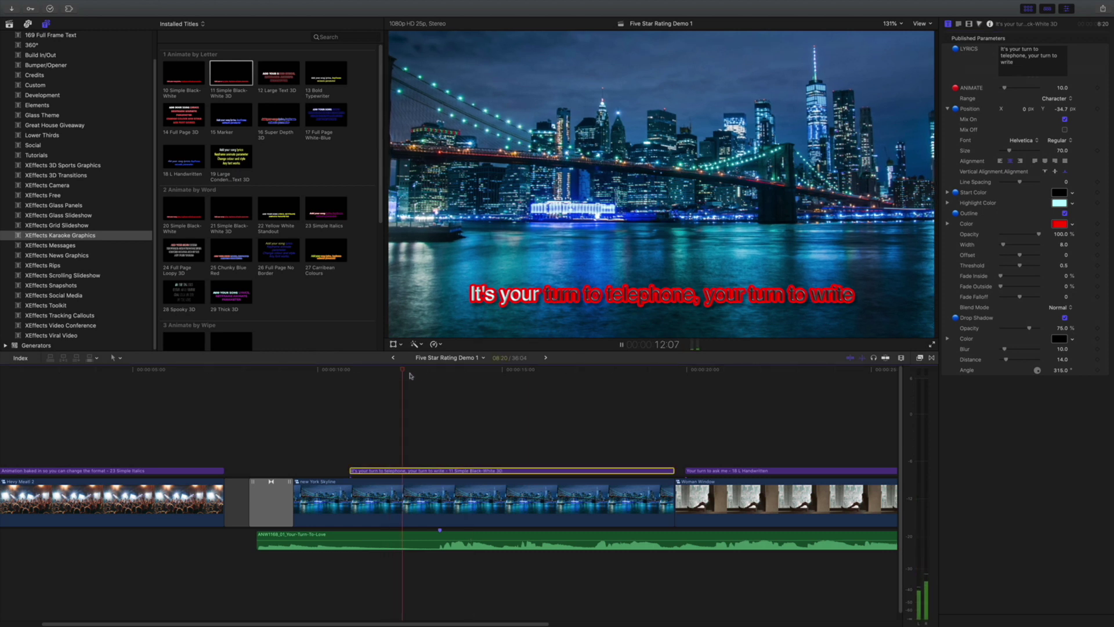
left_click(461, 372)
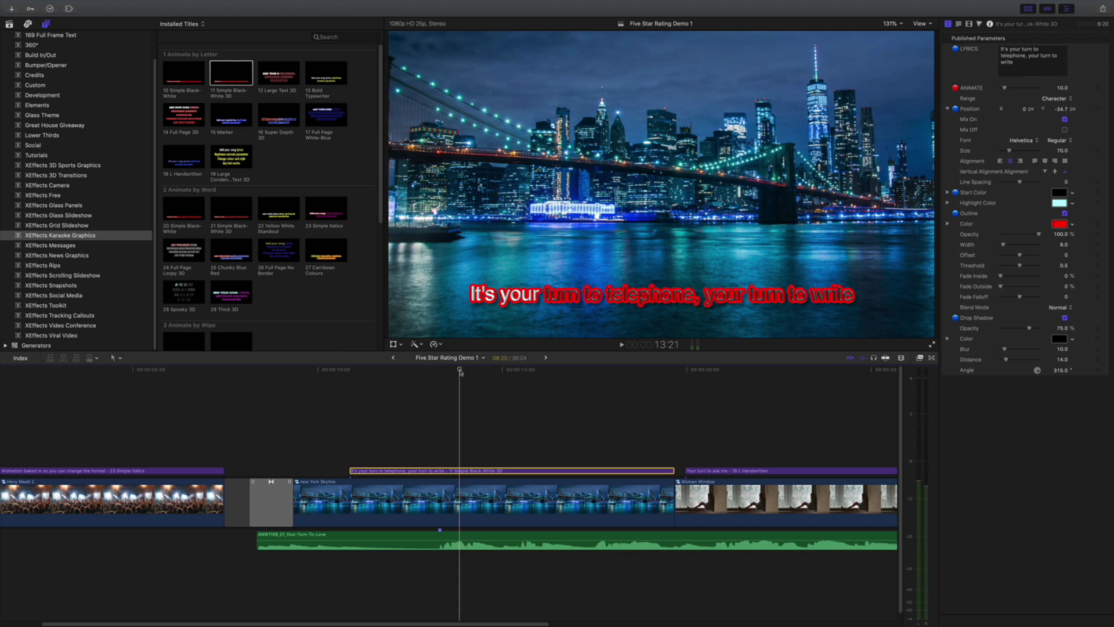
Step: At 13:06 set the highlight Animate value to 0 and keyframe it
left_click_drag(461, 372, 438, 373)
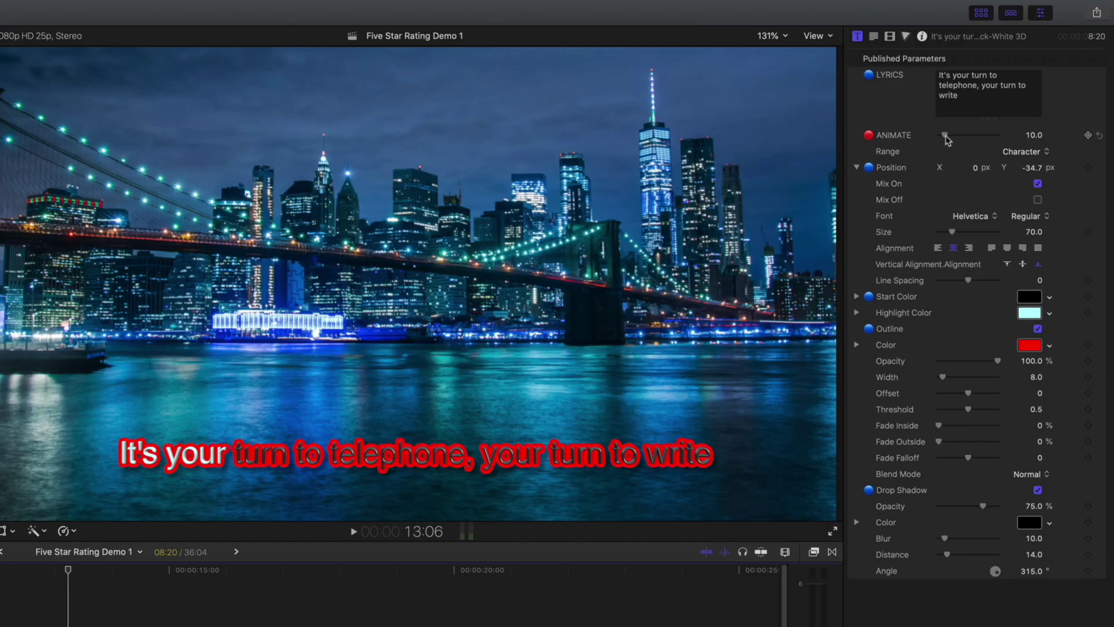
left_click_drag(945, 135, 931, 136)
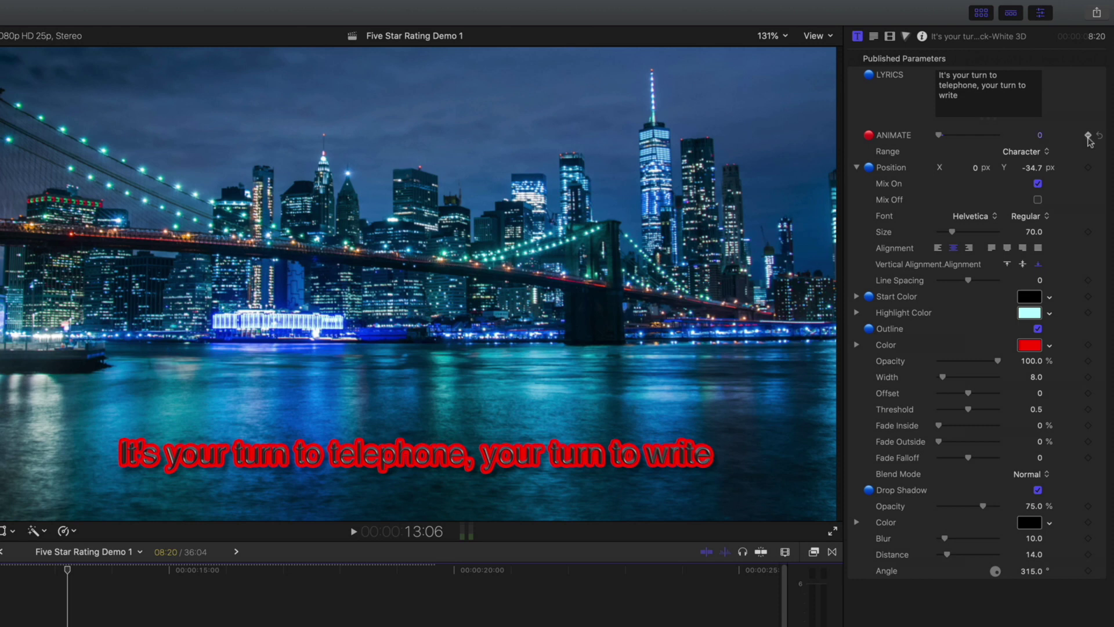
key("space")
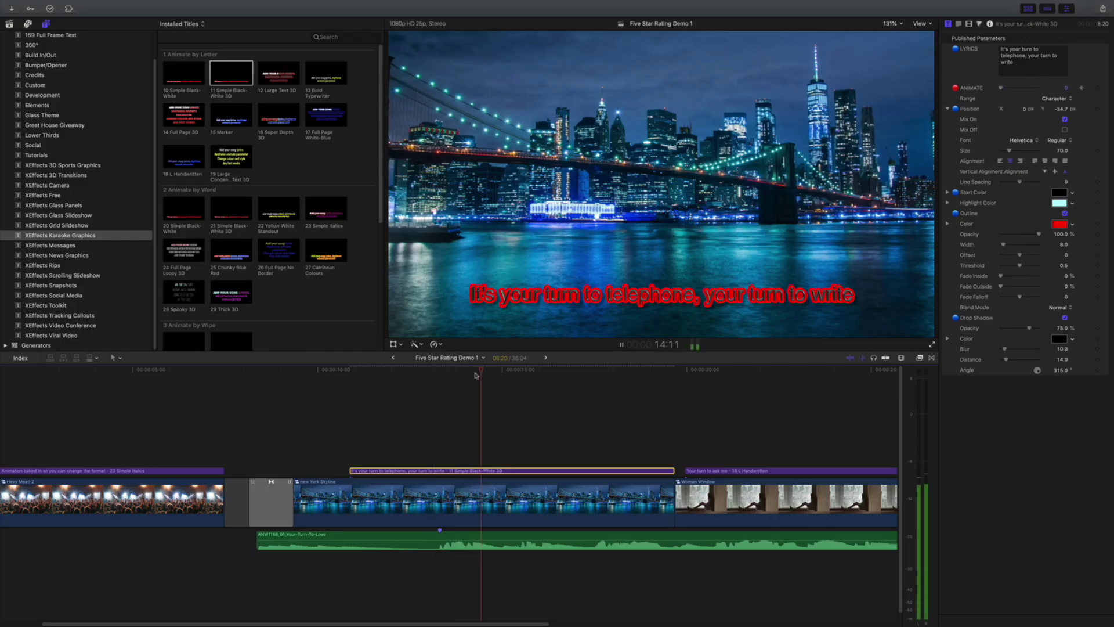
key("space")
key("space")
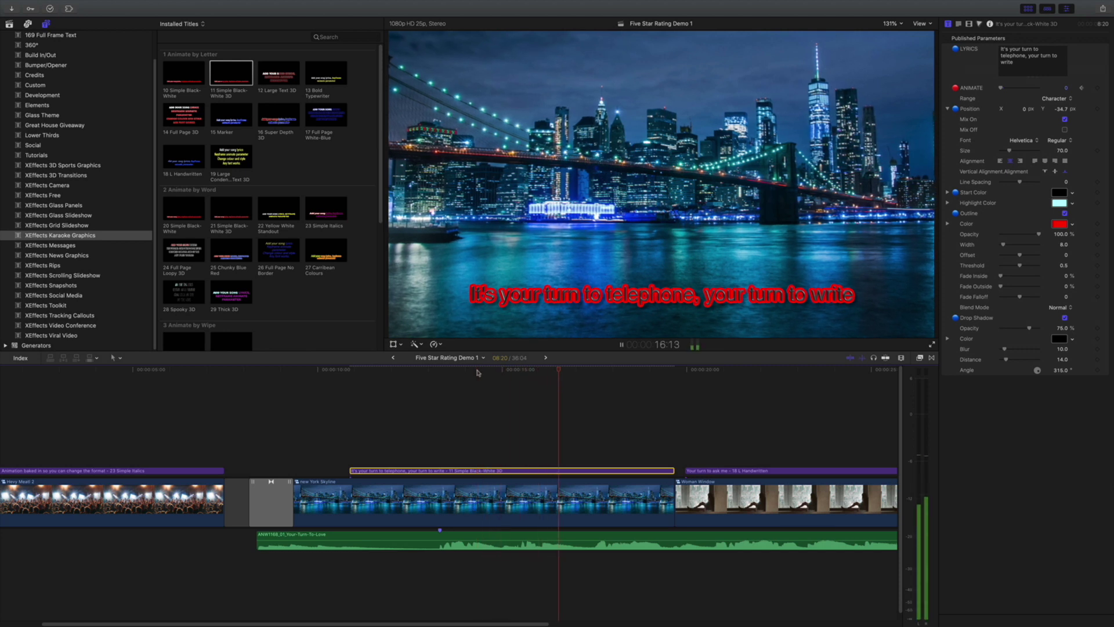
key("space")
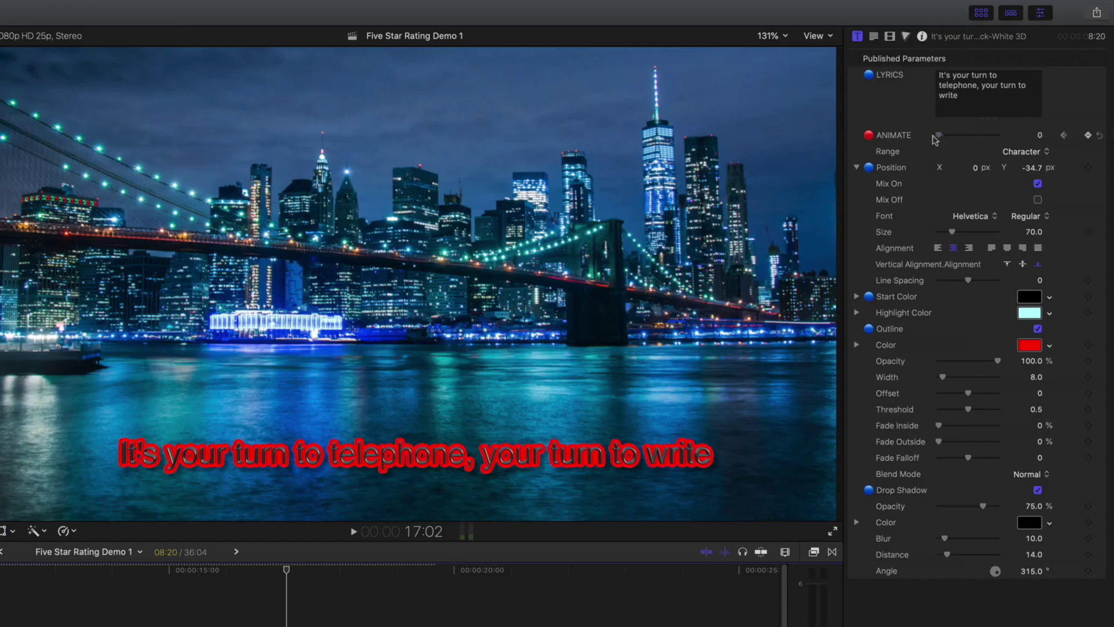
Step: At 17:02 raise Animate to 29 to cover 'It's your turn to telephone,' and preview
left_click_drag(940, 136, 952, 139)
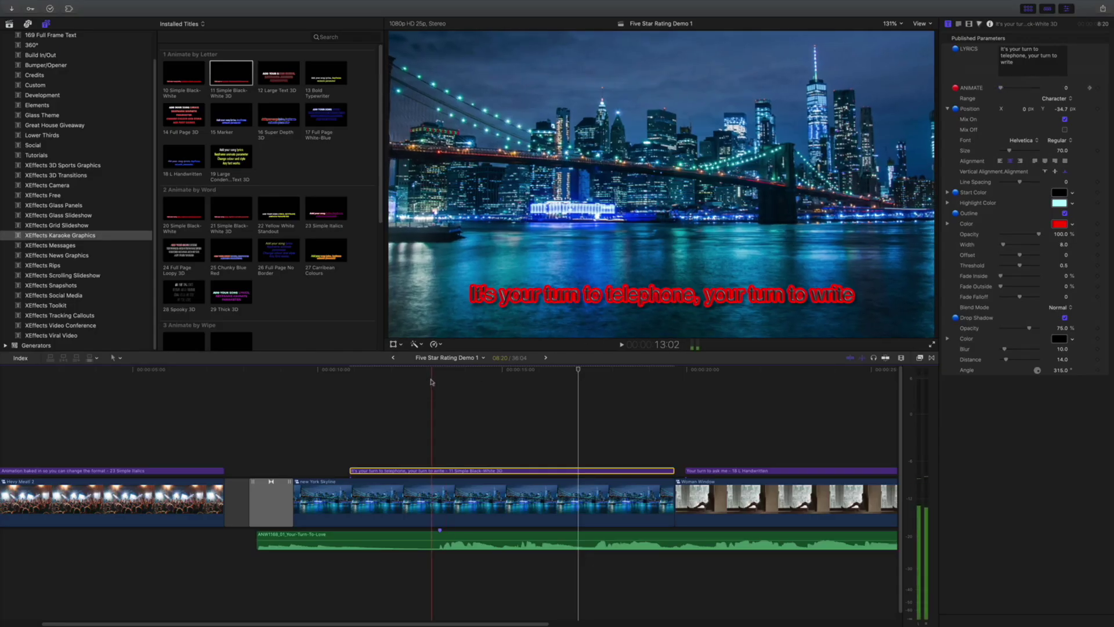
left_click(433, 381)
key("space")
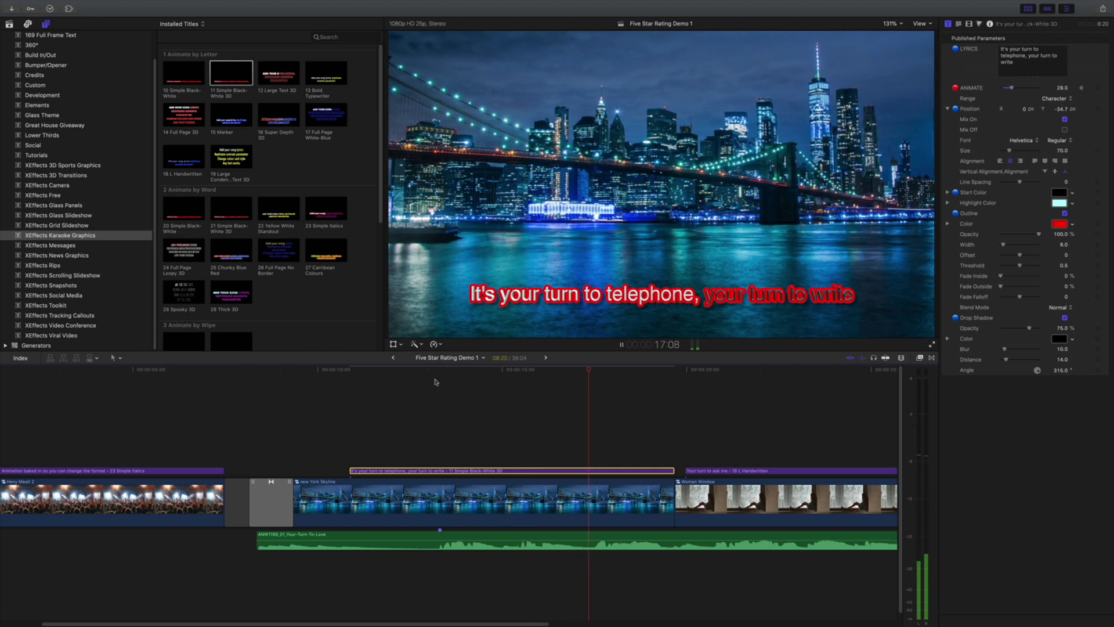
key("space")
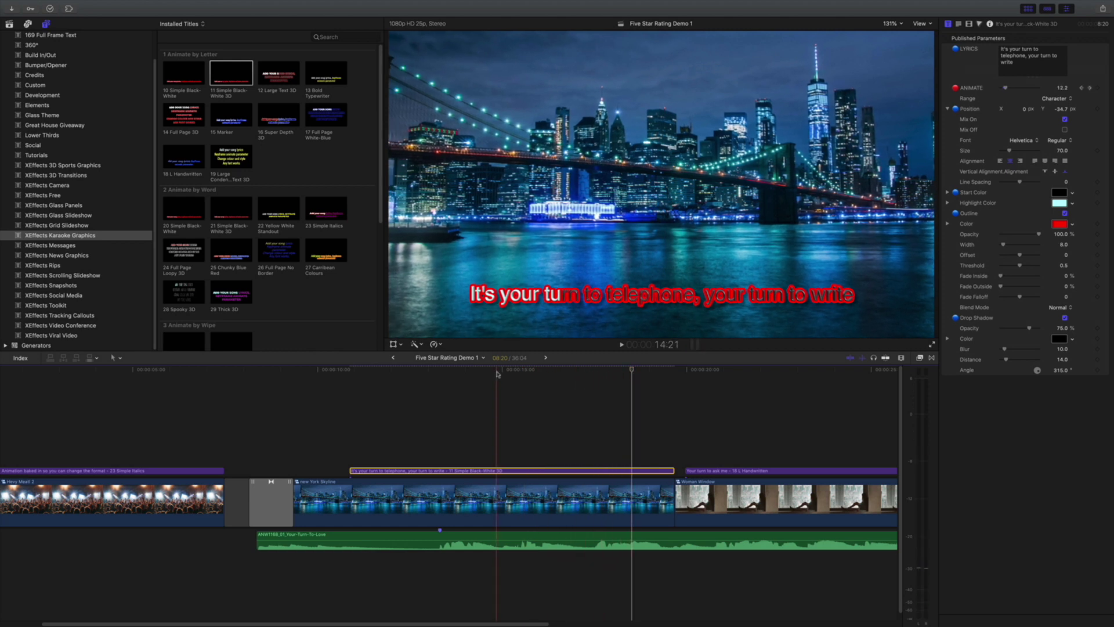
left_click(496, 372)
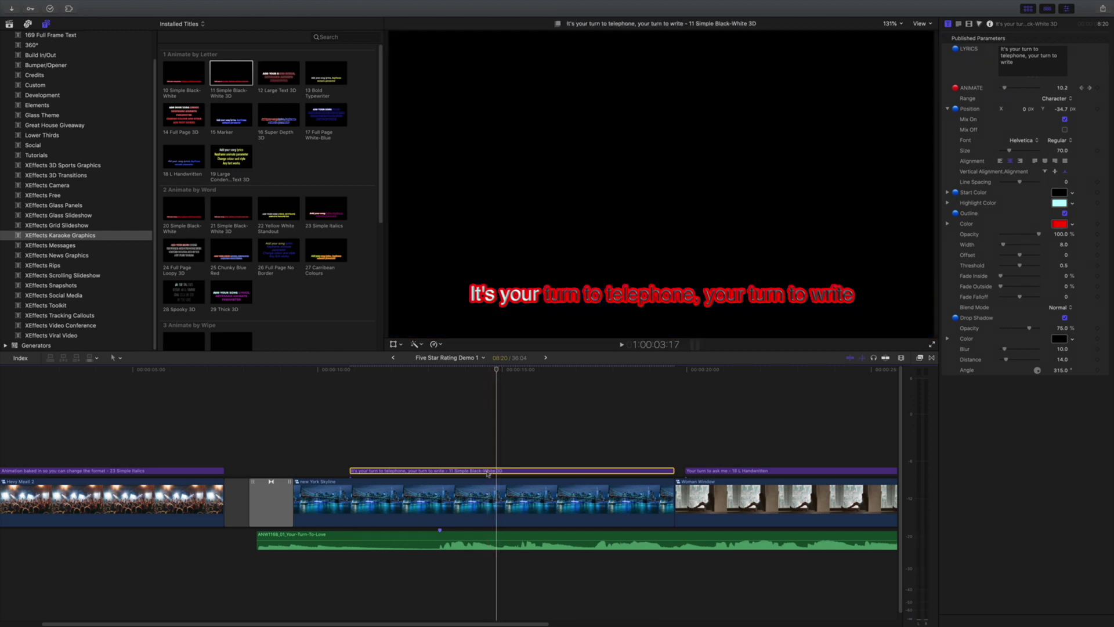
Step: Show the title's animation keyframes and move the ending highlight keyframe earlier
key("ctrl+v")
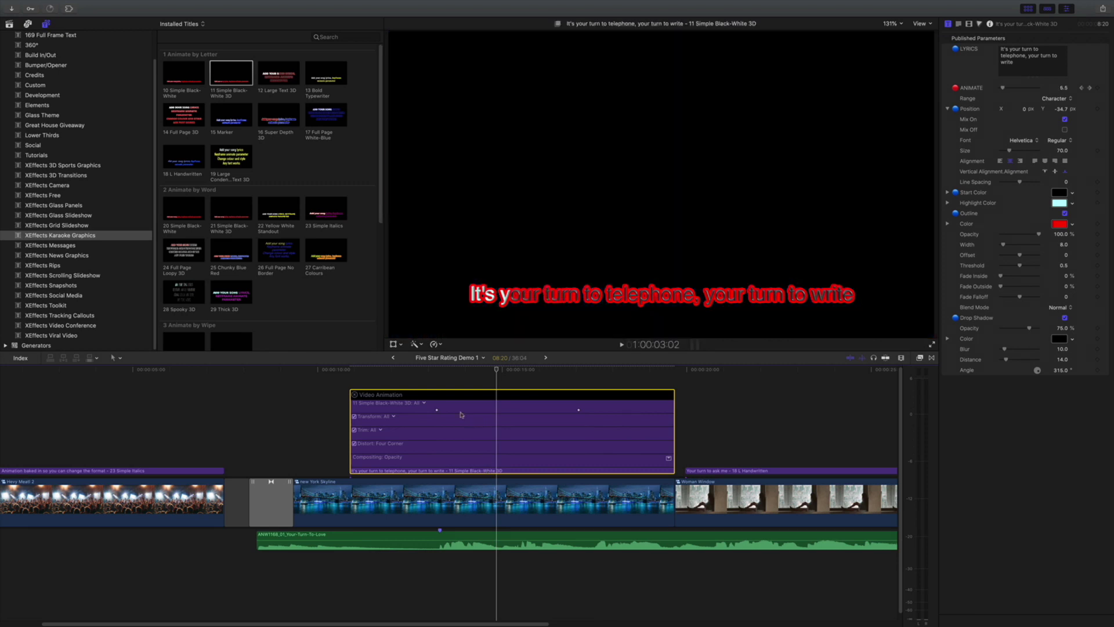
left_click(438, 372)
left_click(579, 411)
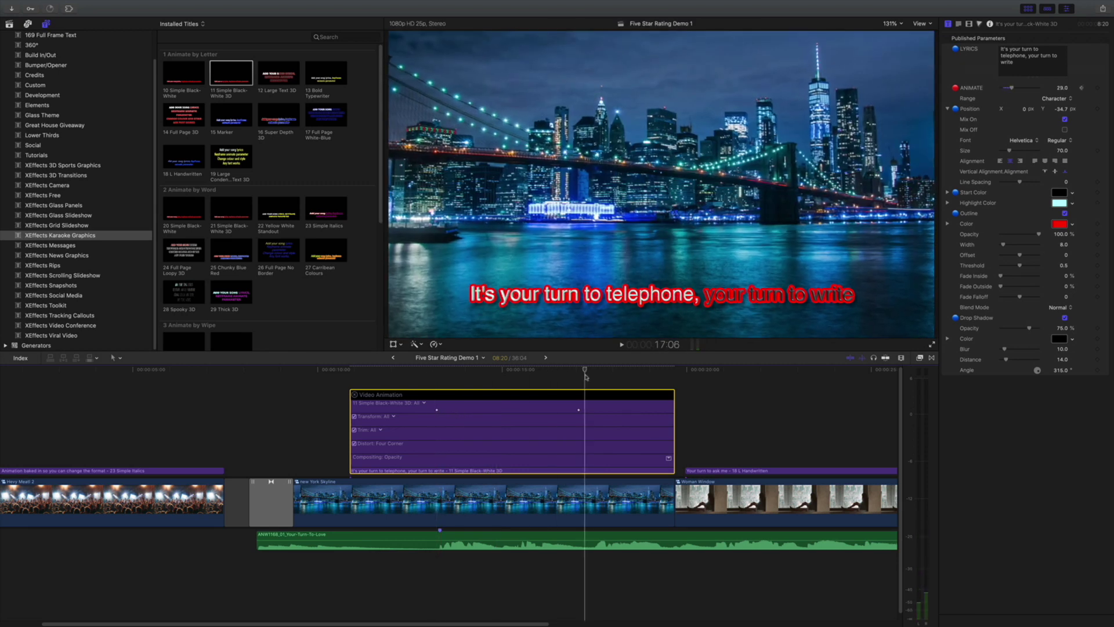
left_click(579, 411)
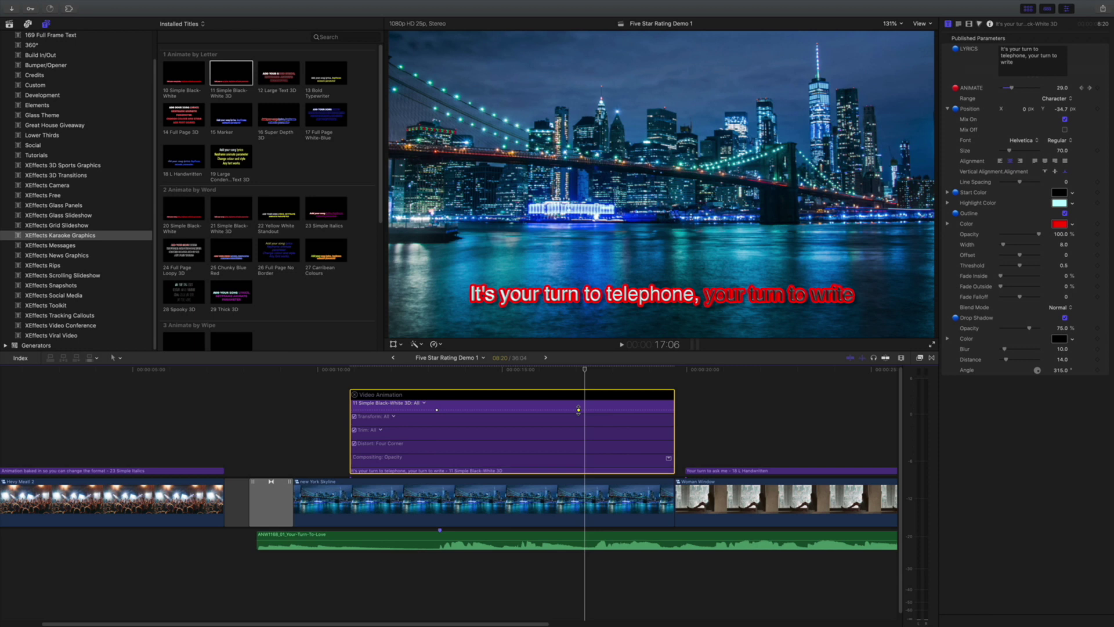
left_click_drag(579, 411, 555, 410)
key("space")
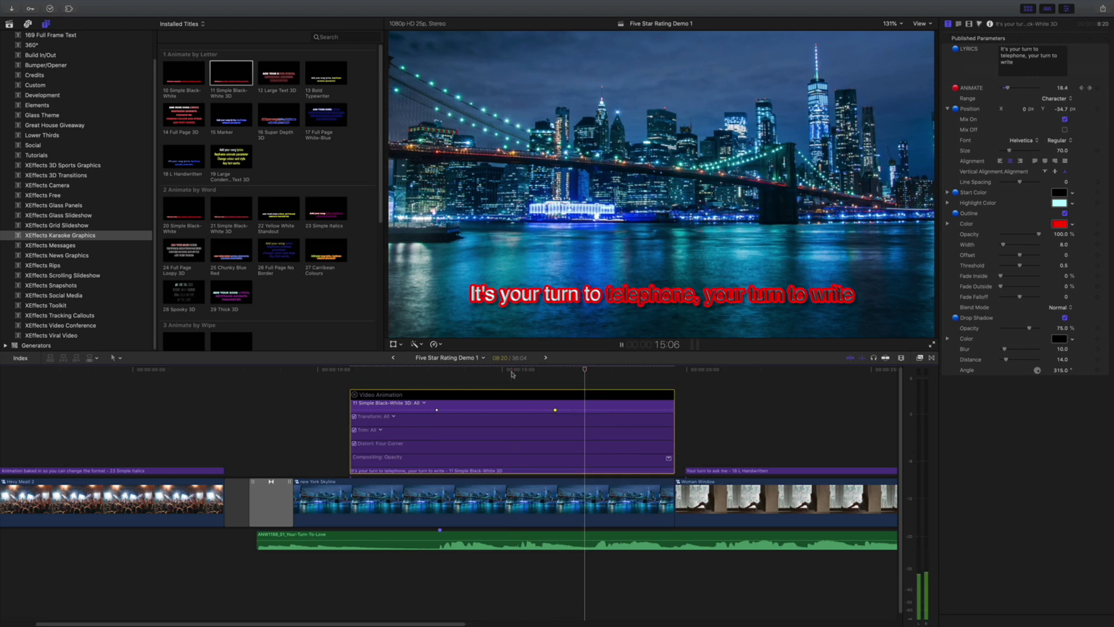
left_click(512, 375)
key("space")
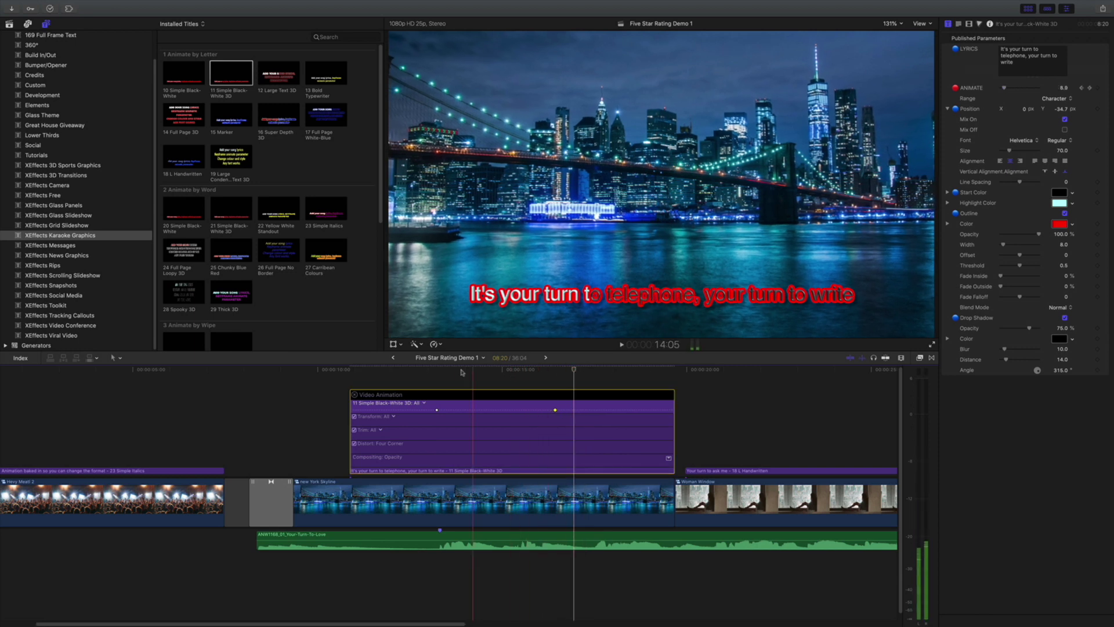
Step: Replay and scrub the lyric line repeatedly to check the highlight's timing against the song
left_click(439, 374)
key("space")
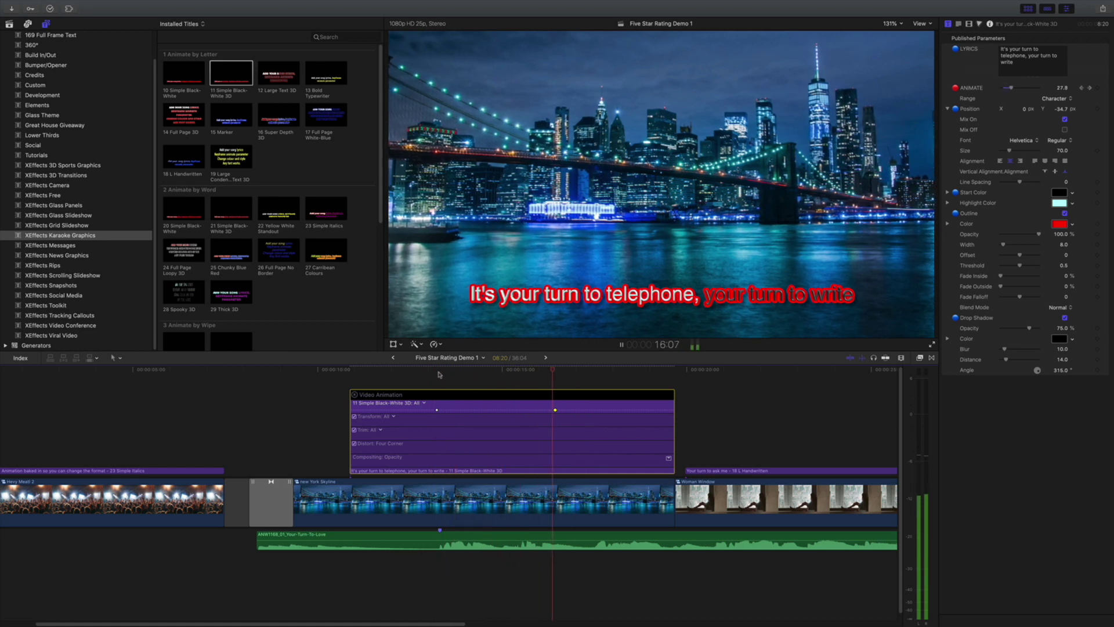
key("space")
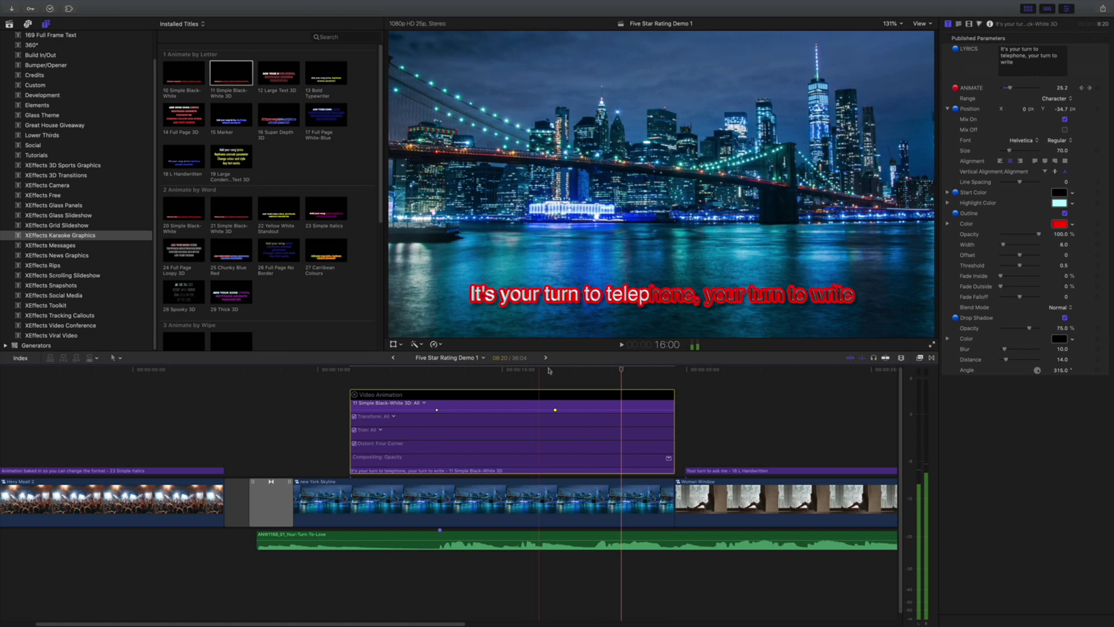
key("space")
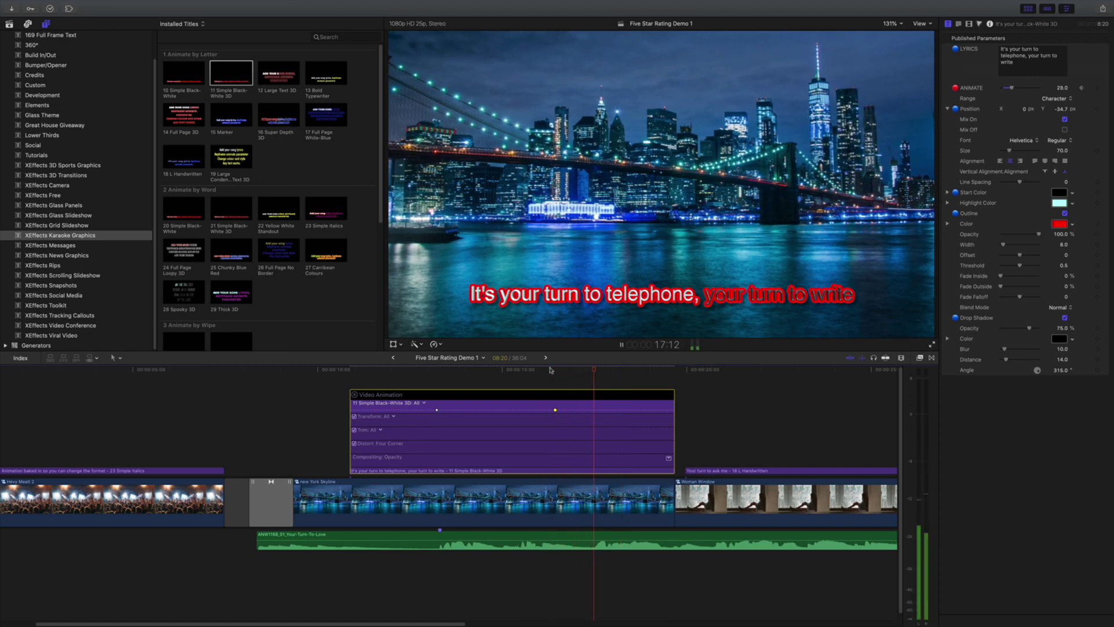
key("space")
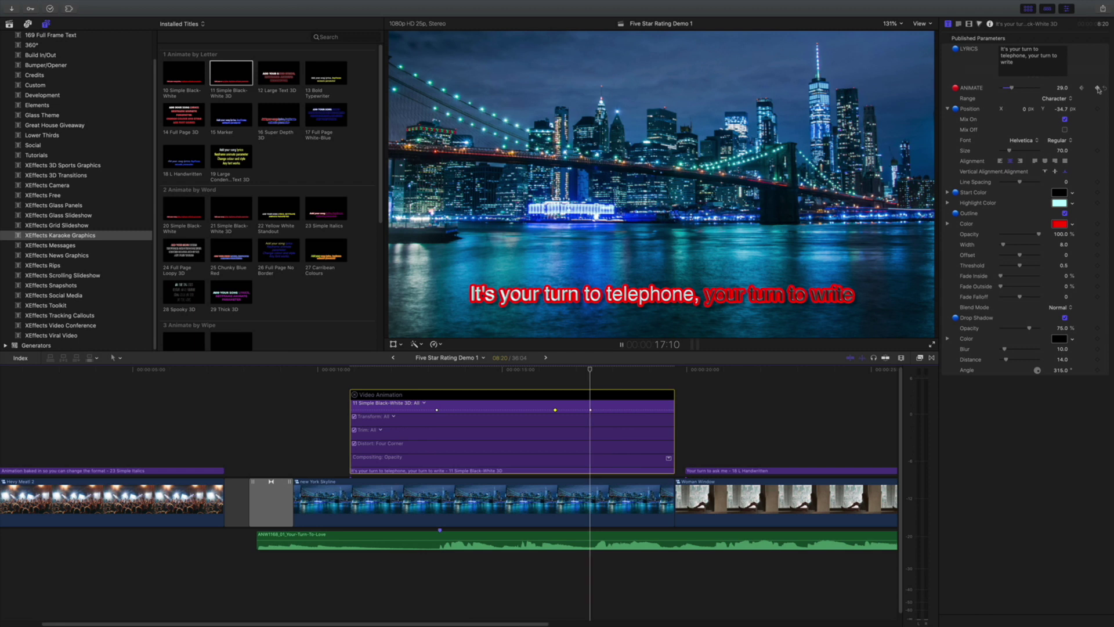
key("space")
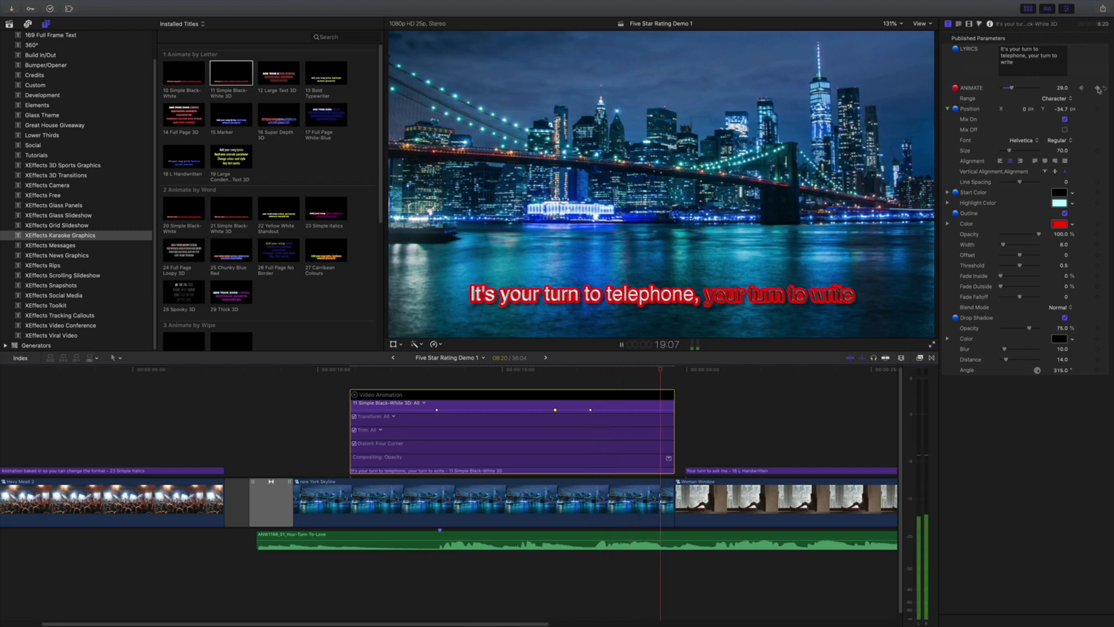
key("space")
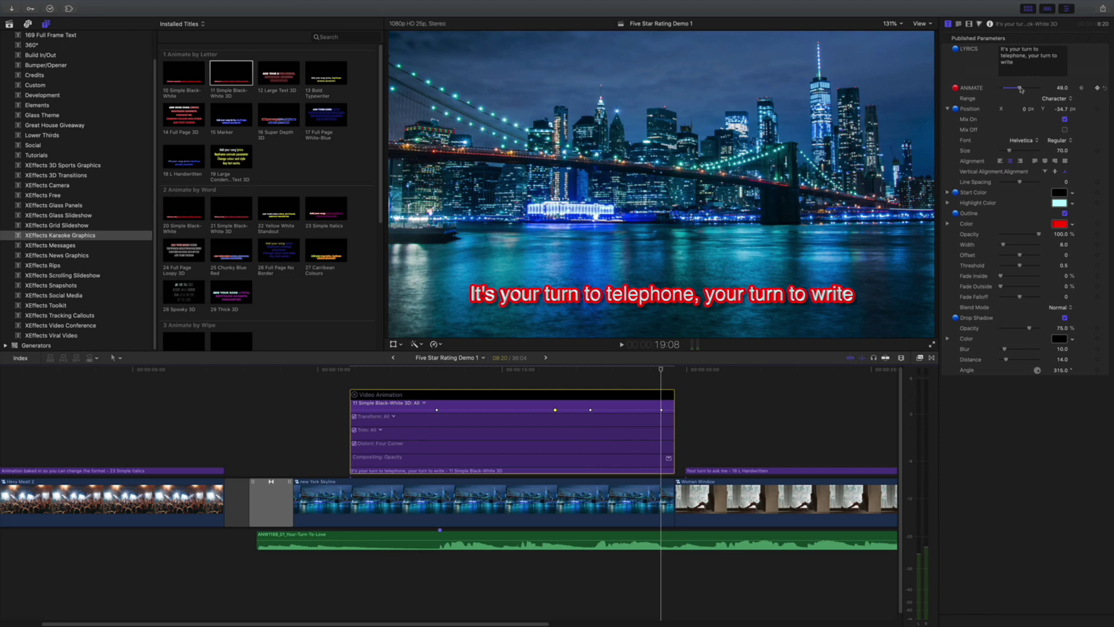
left_click(625, 370)
left_click_drag(625, 370, 510, 379)
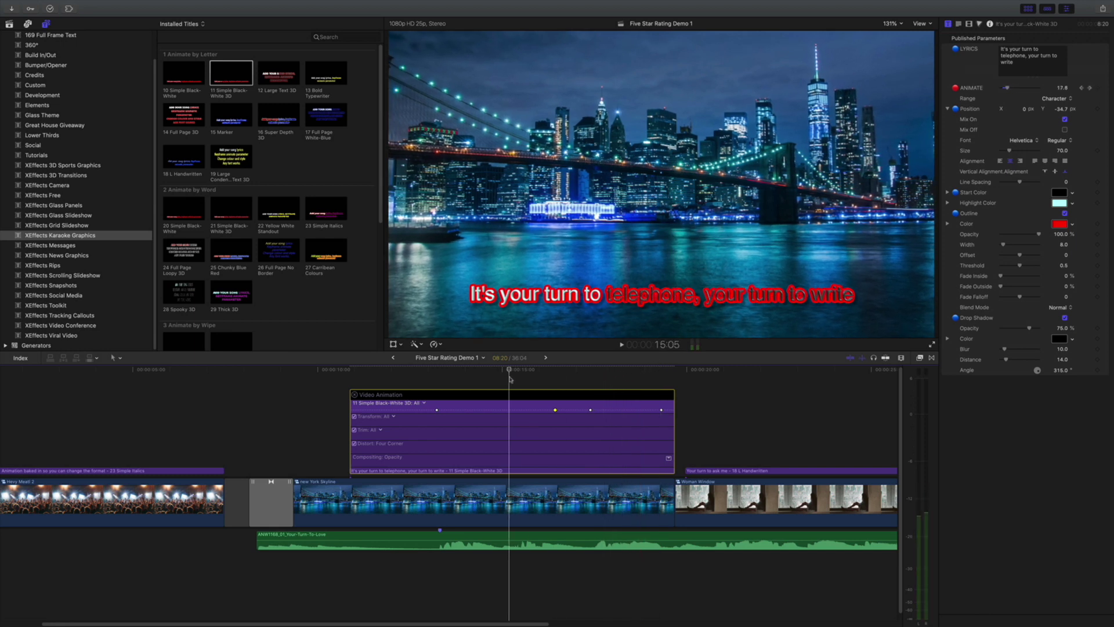
key("space")
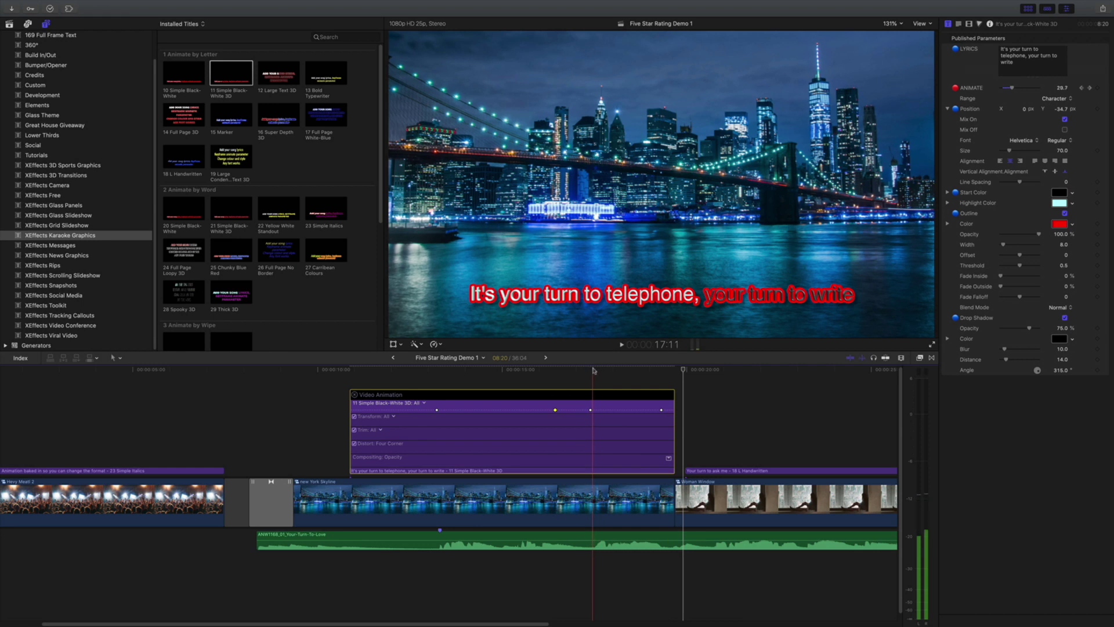
Step: Nudge the end keyframe earlier and shift two Animate keyframes together to about 5:03
left_click_drag(594, 370, 619, 370)
left_click(661, 410)
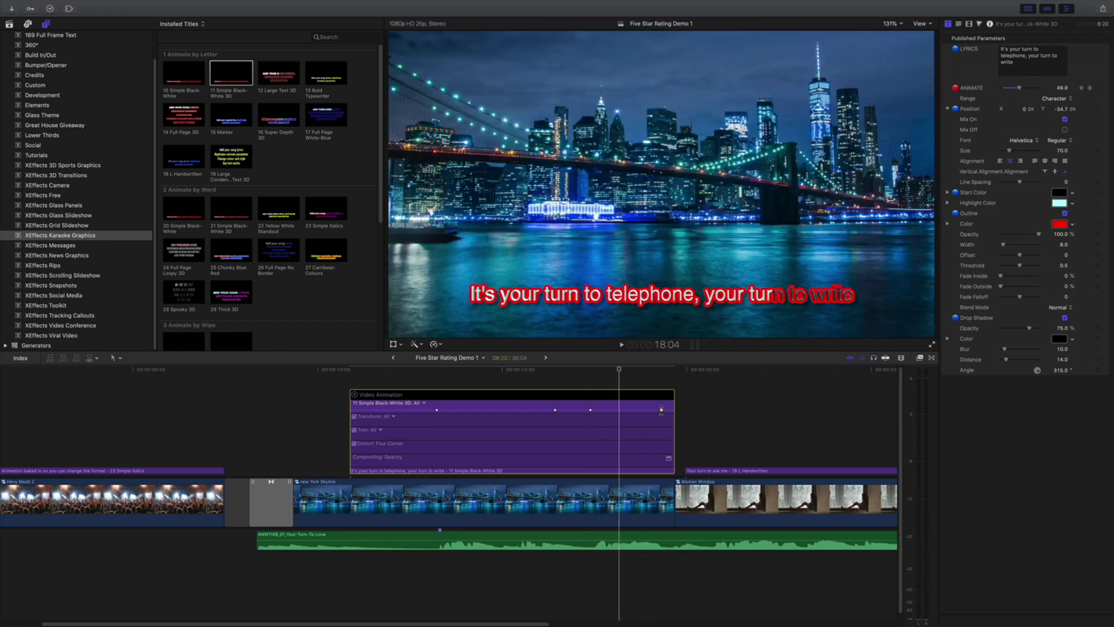
left_click_drag(661, 410, 659, 409)
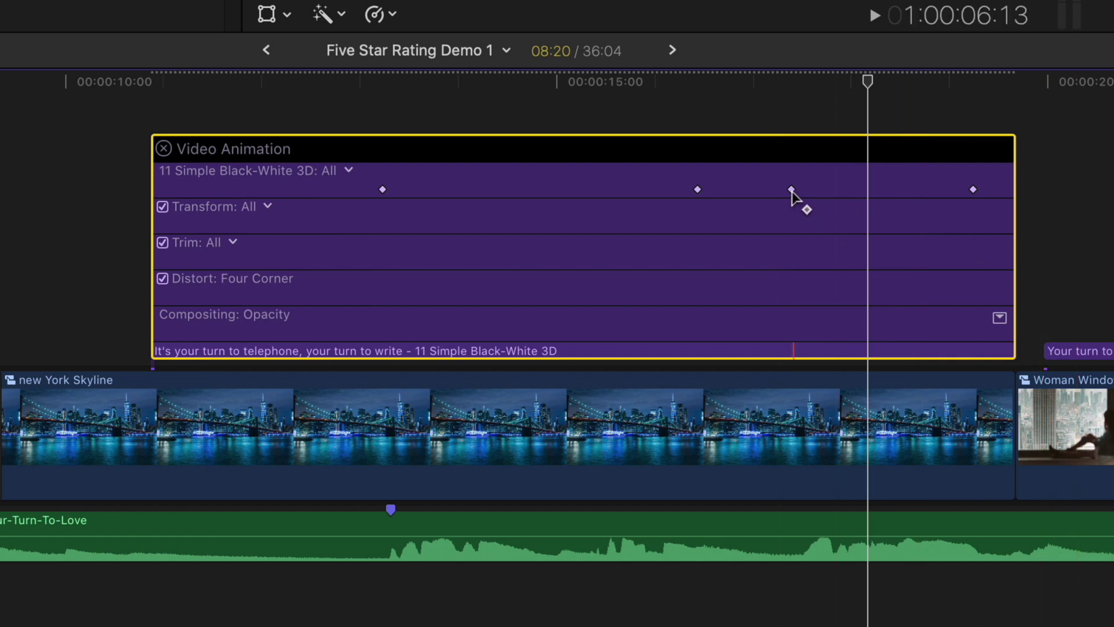
left_click_drag(792, 189, 789, 190)
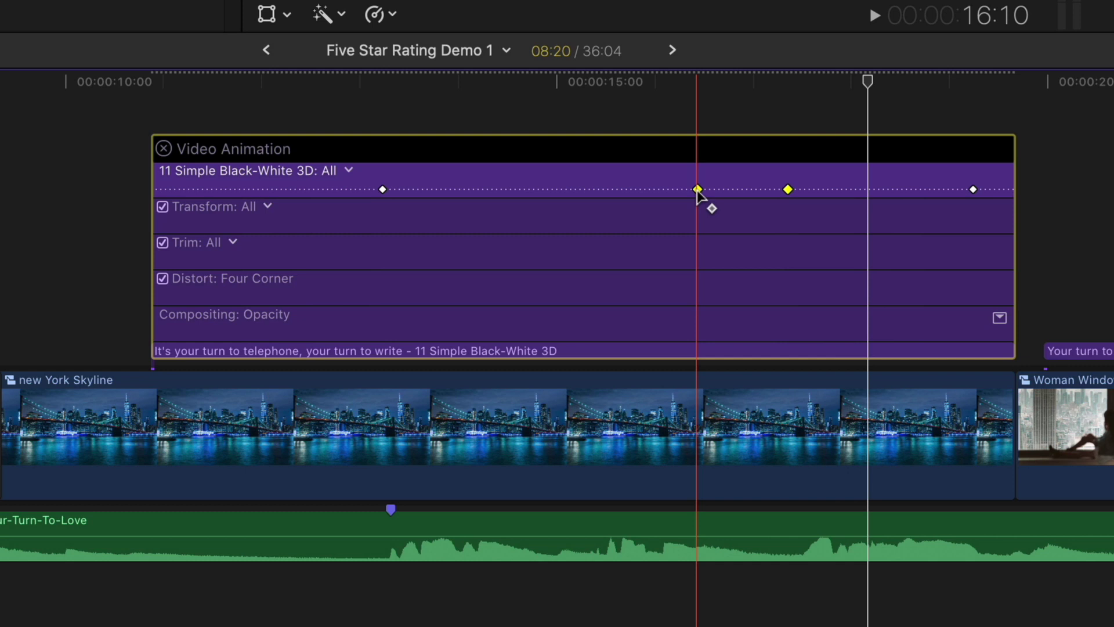
left_click_drag(698, 189, 655, 190)
left_click_drag(540, 411, 556, 411)
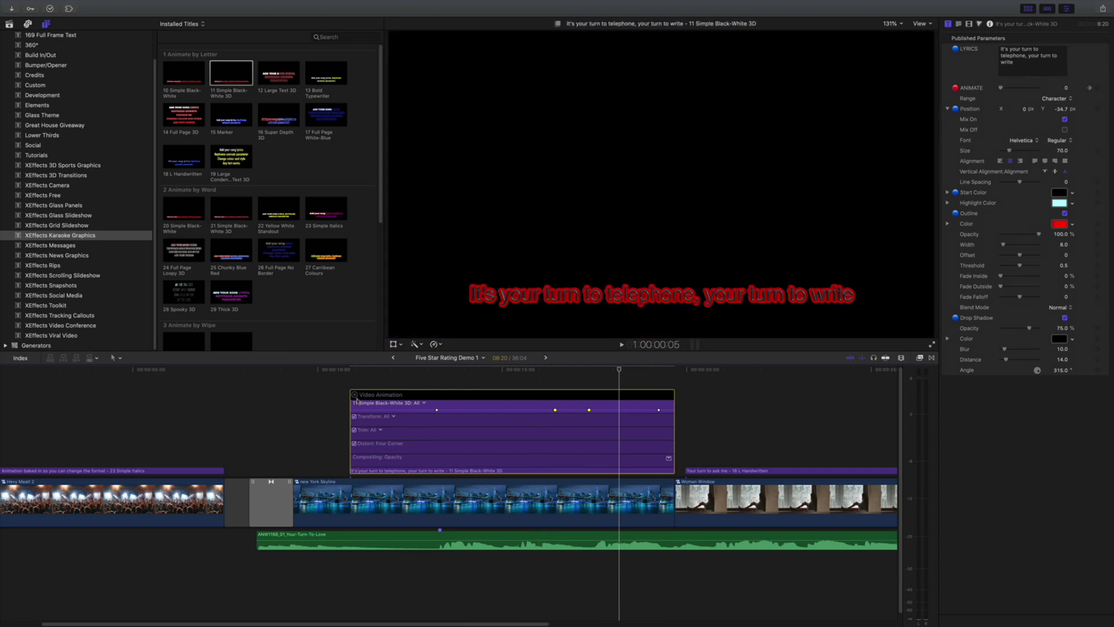
Step: Close Video Animation, replay the title, and park the playhead where the lyric shows
left_click(354, 395)
key("space")
left_click(357, 398)
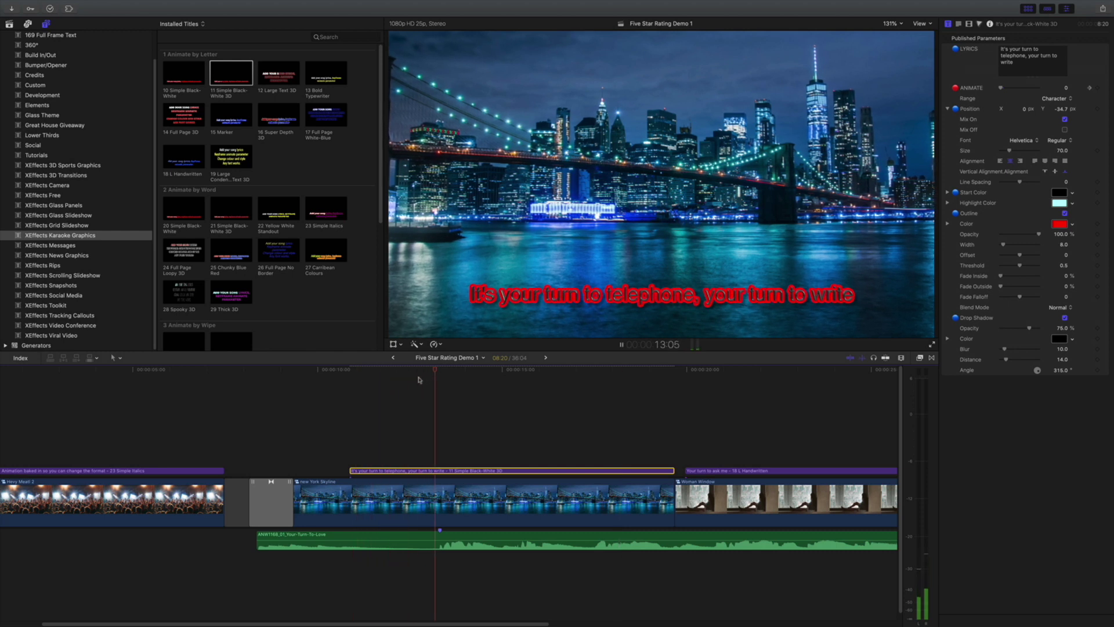
key("space")
left_click(465, 369)
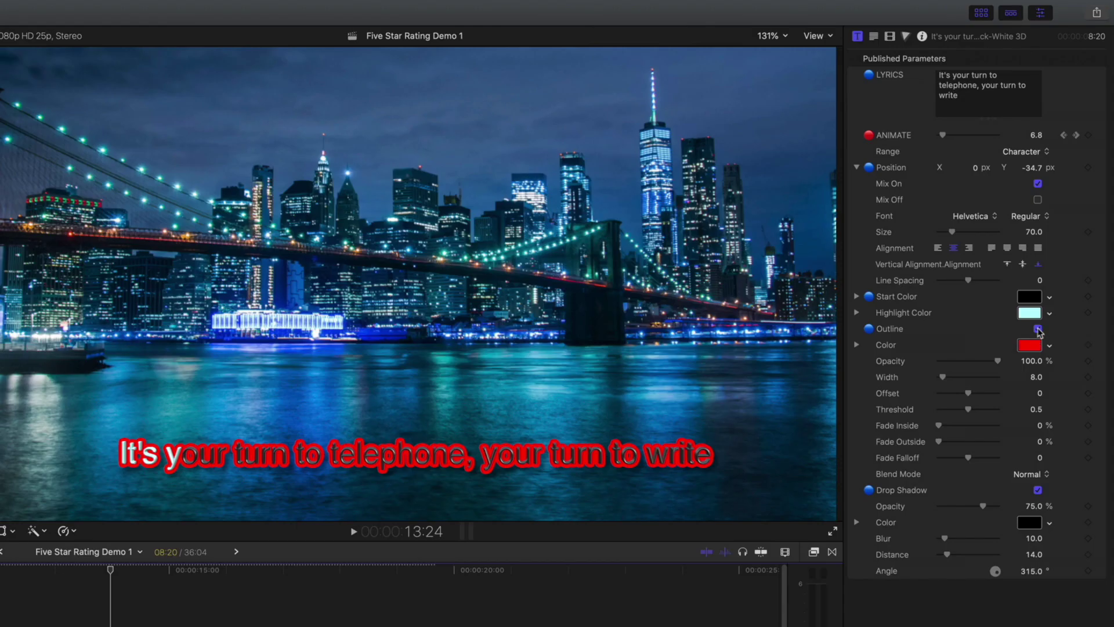
Step: Make the lyric outline Black, width 11 from 8, with Fade Outside 25.5%
left_click(1065, 213)
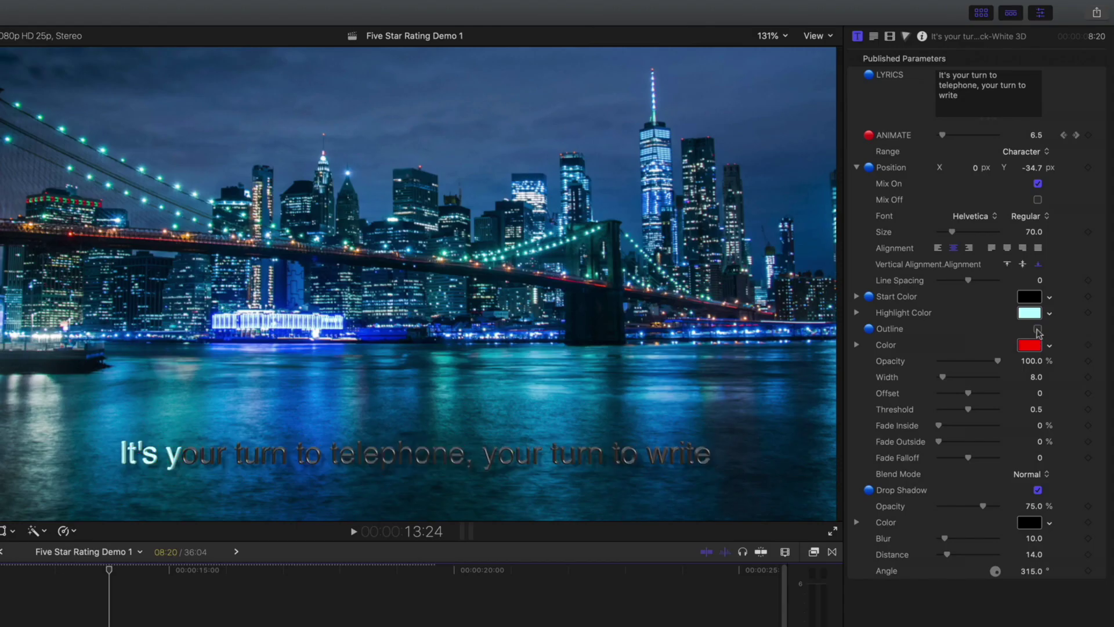
left_click(1038, 329)
left_click(1031, 345)
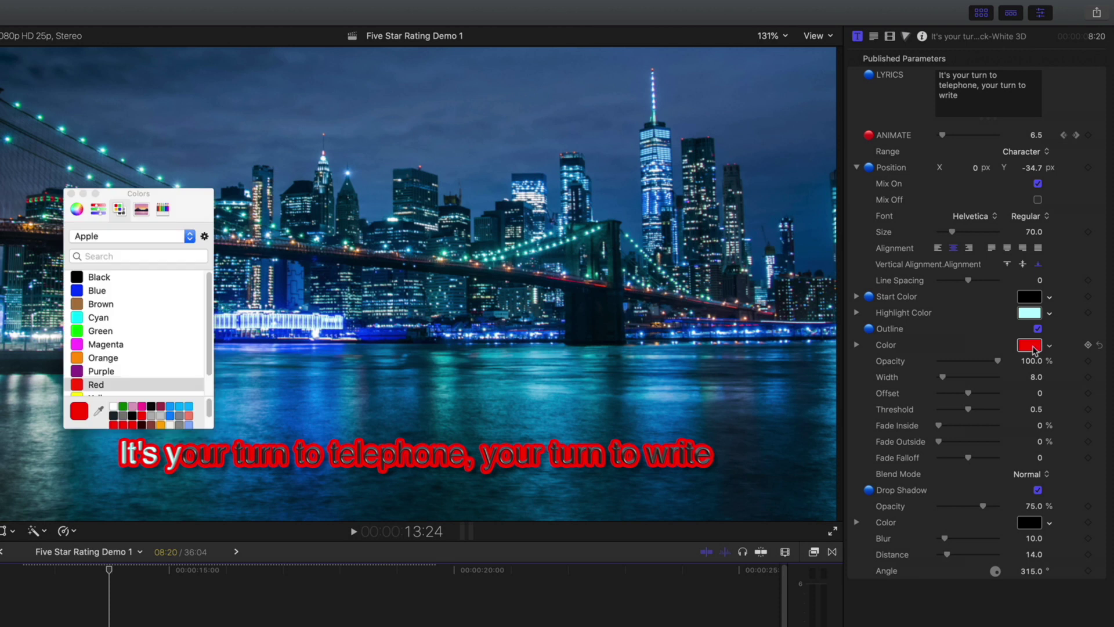
left_click(81, 278)
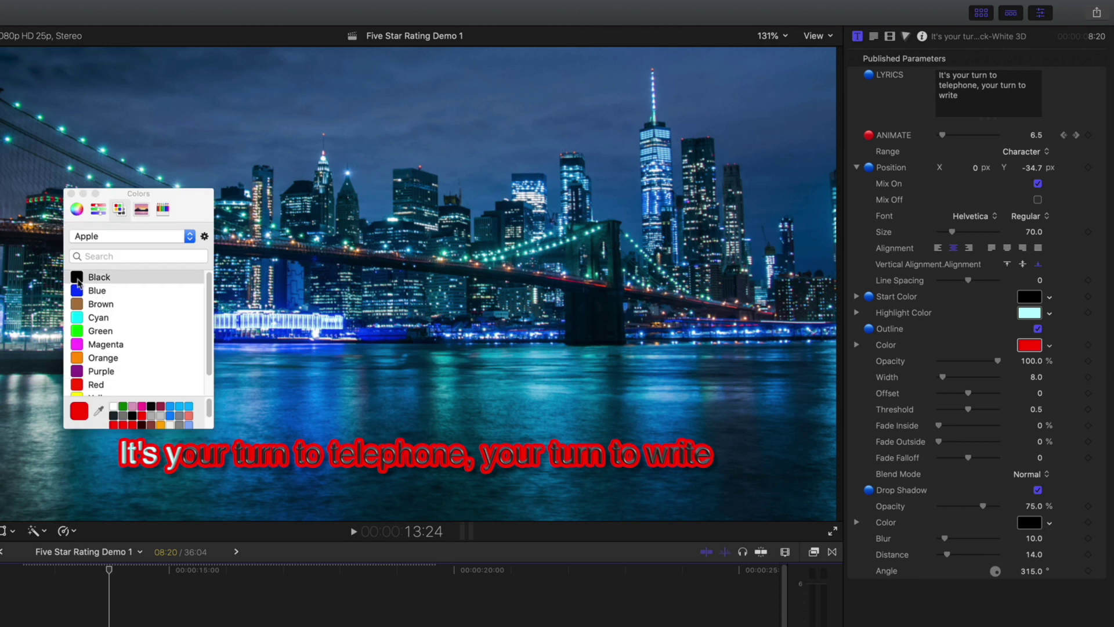
left_click(70, 194)
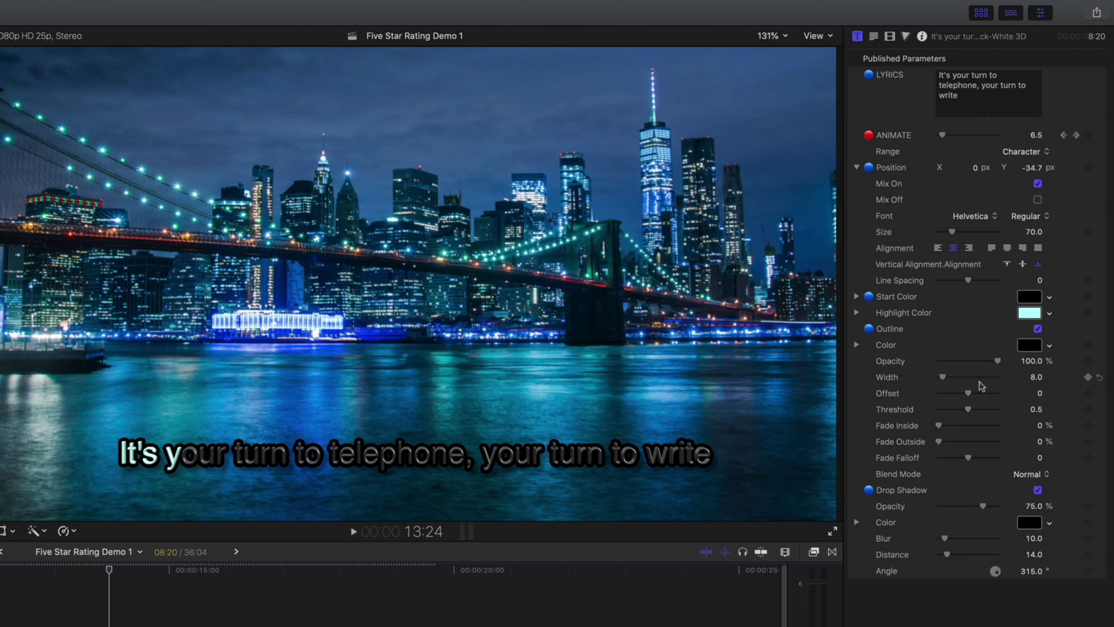
left_click_drag(943, 378, 946, 378)
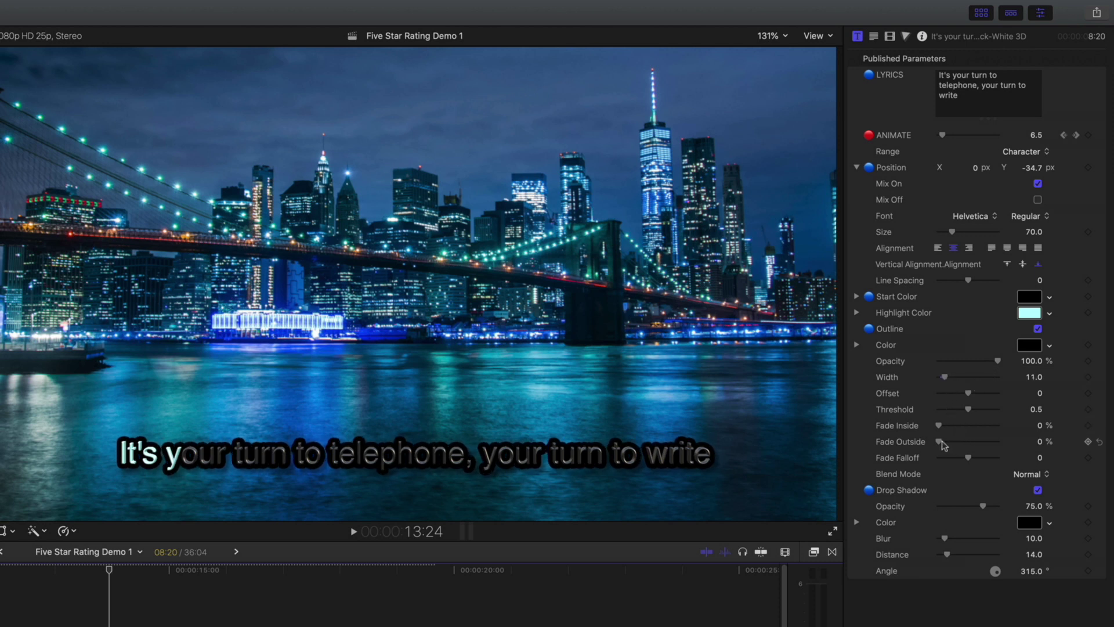
left_click_drag(939, 442, 954, 445)
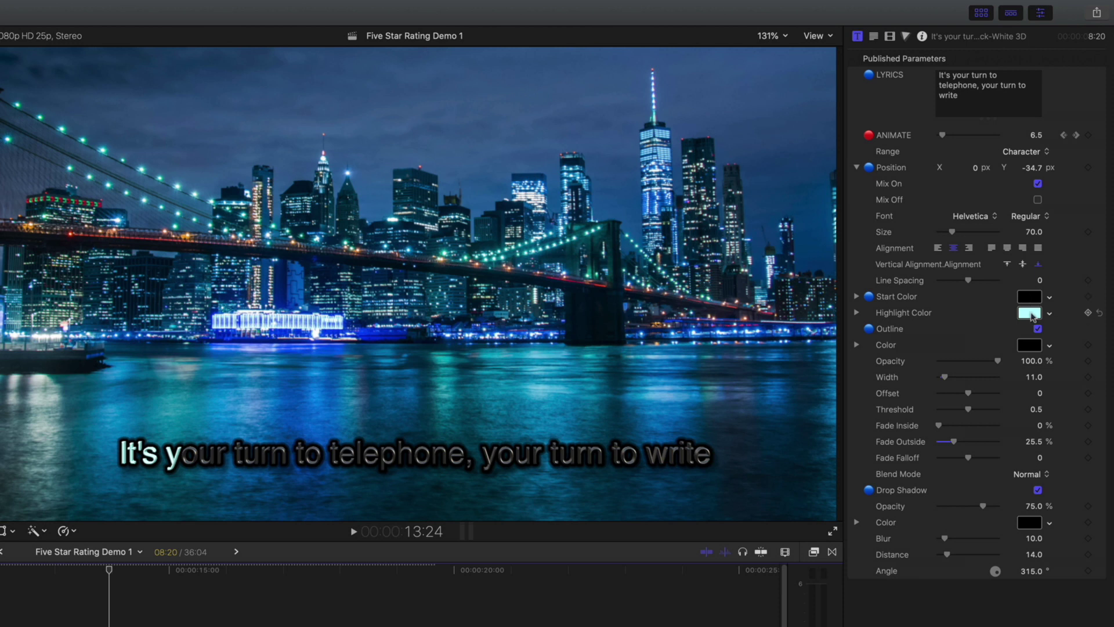
Step: Set the lyric Start Color to Red and enlarge the text to size 84
left_click(1031, 313)
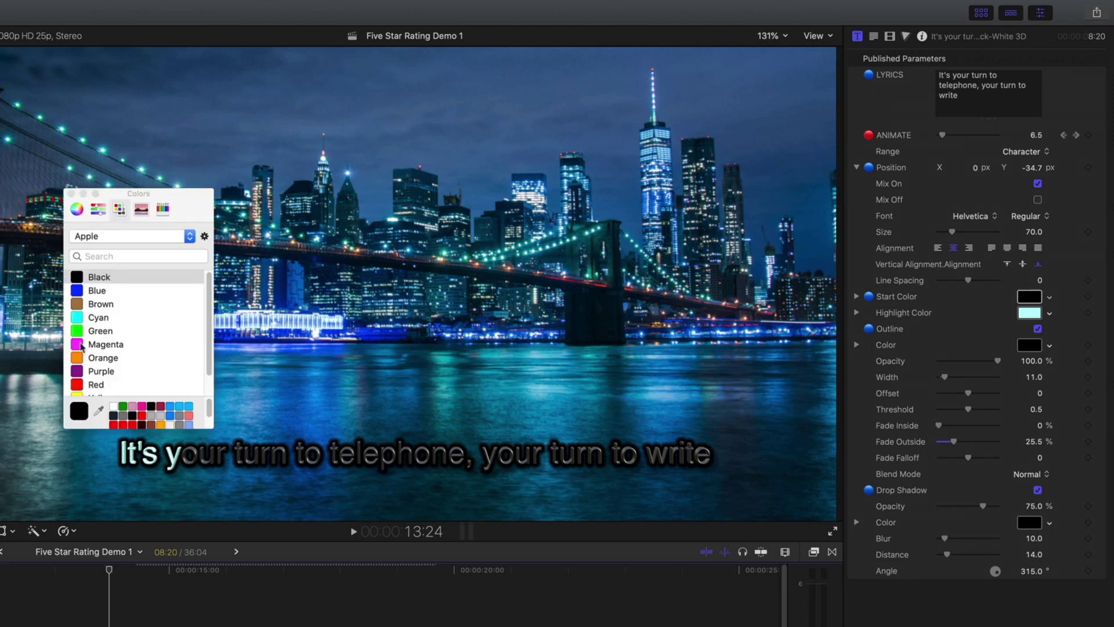
left_click(76, 385)
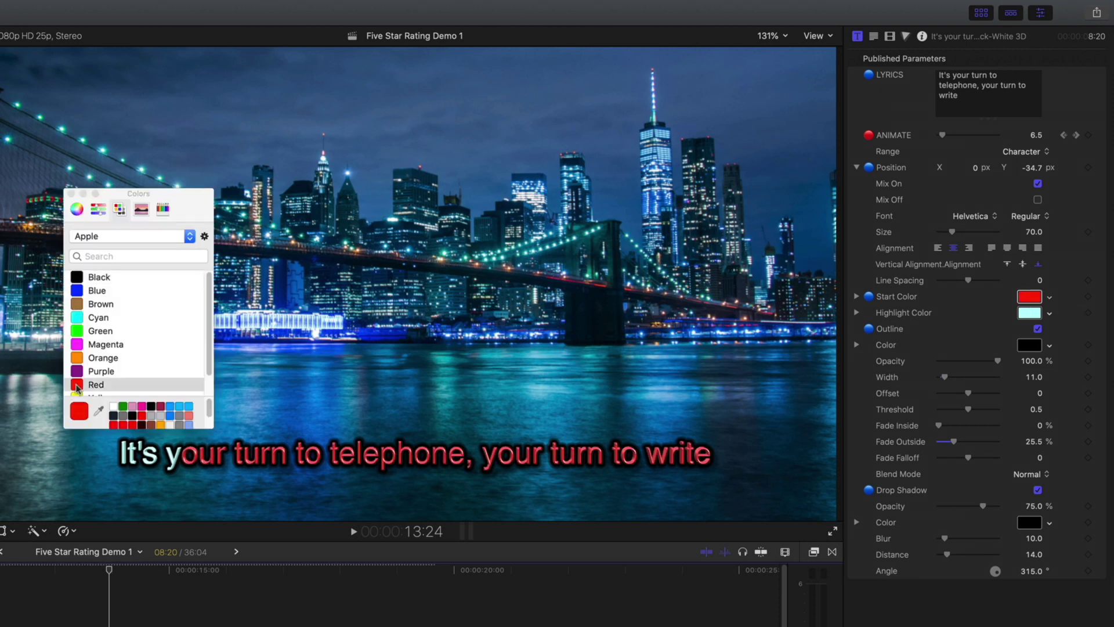
left_click(71, 194)
left_click_drag(464, 369, 488, 374)
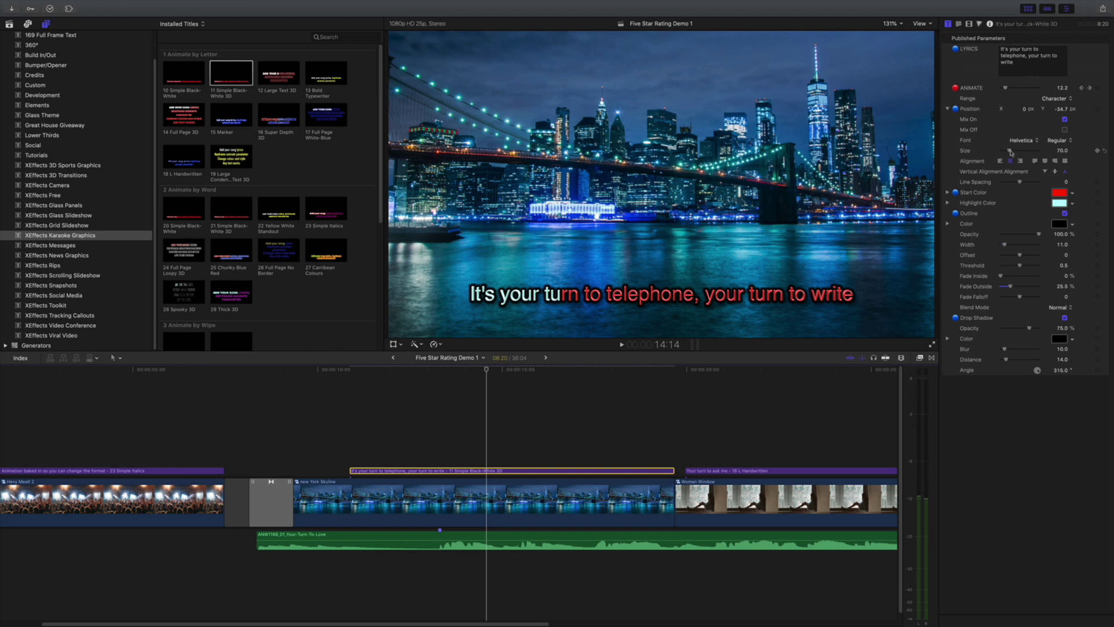
left_click_drag(1011, 153, 1013, 154)
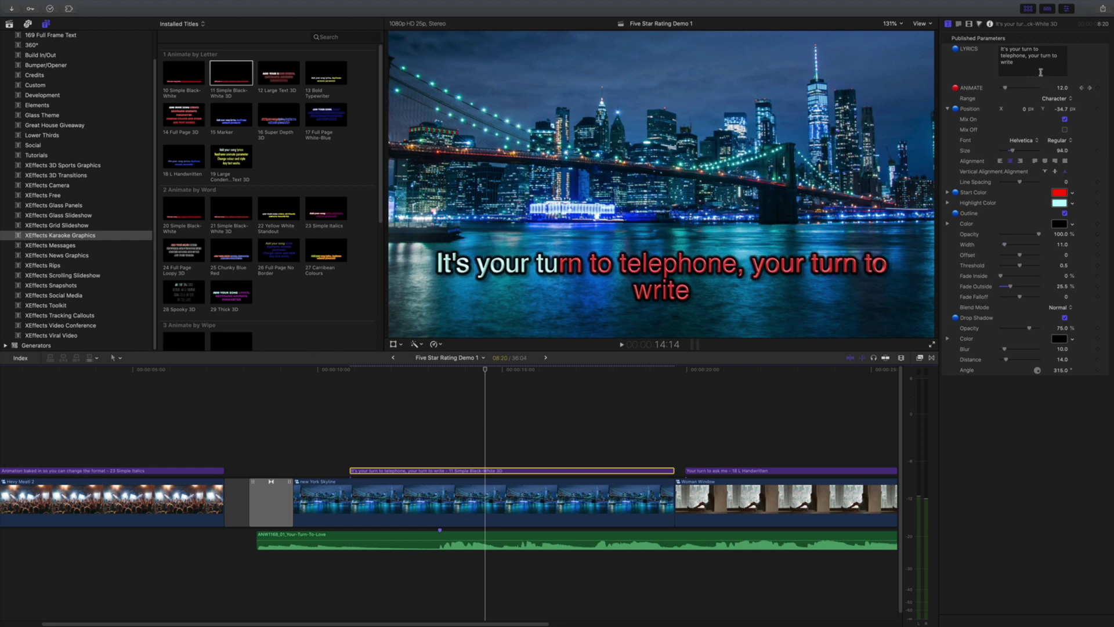
Step: Break the lyric onto two lines after 'telephone,' and play back the two-line title
left_click(1029, 60)
key("Return")
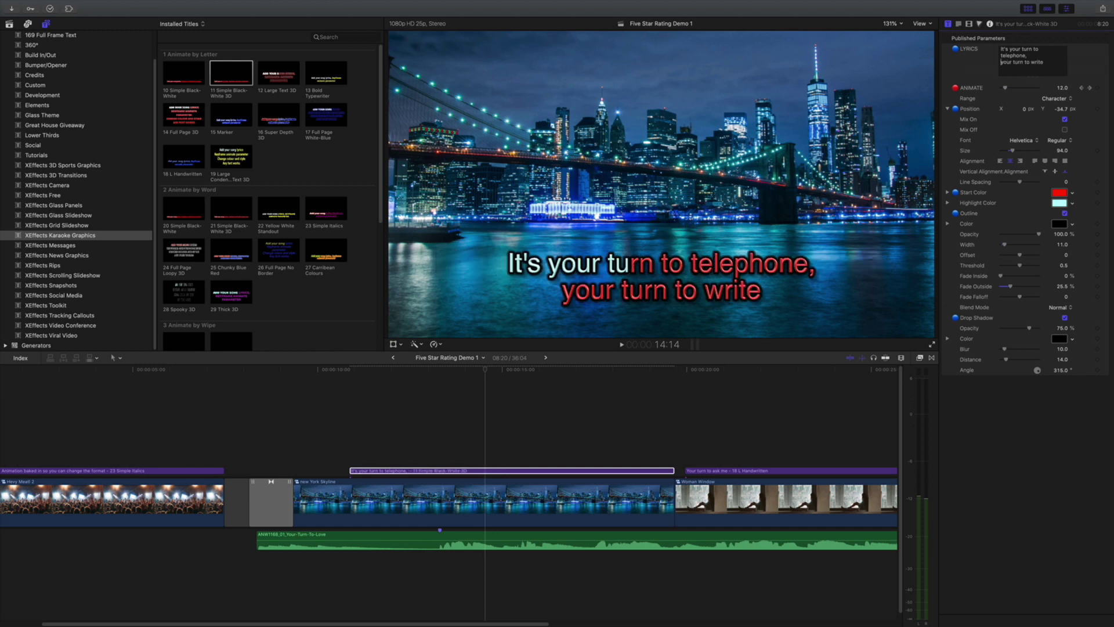
left_click(471, 380)
key("space")
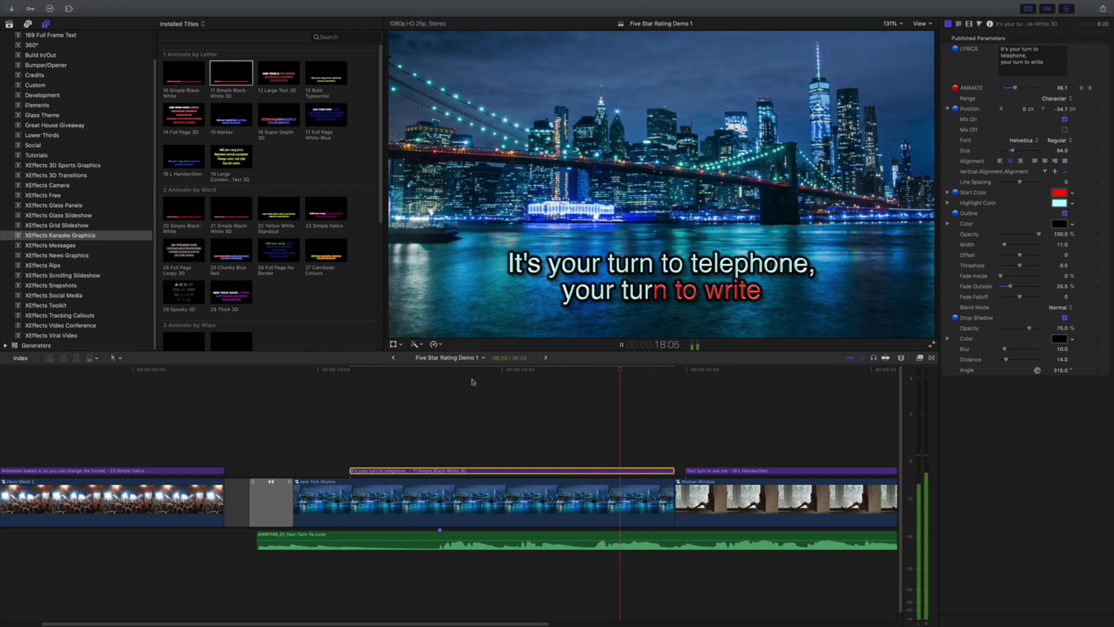
key("space")
left_click_drag(634, 372, 592, 374)
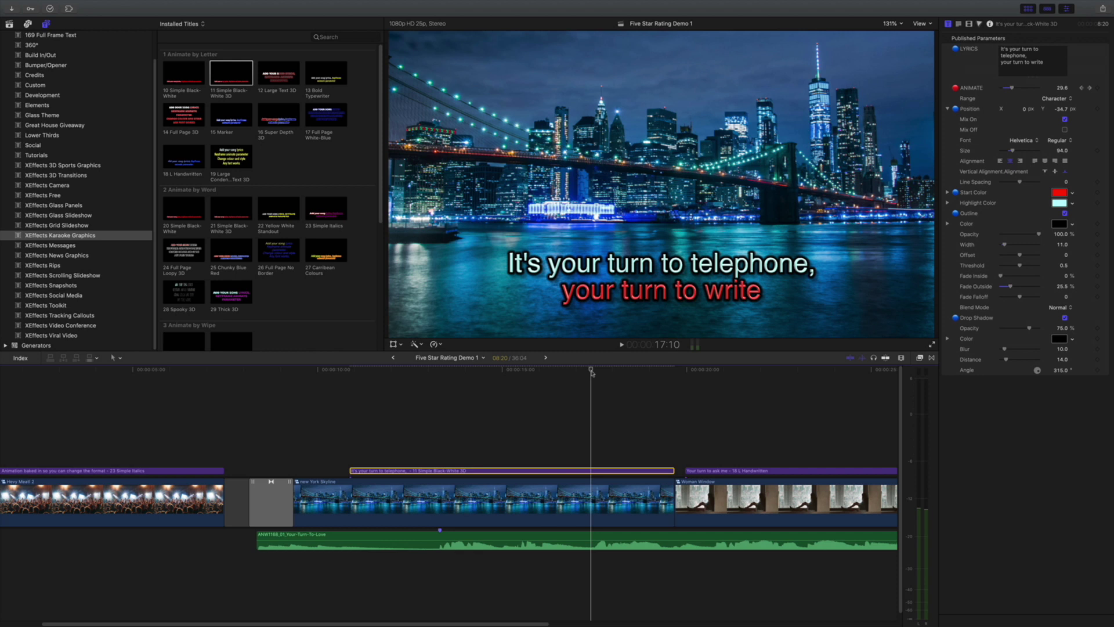
Step: Set the lyrics font to Helvetica Neue, preview the wipe, and keyframe Animate at 16.4
left_click(1031, 144)
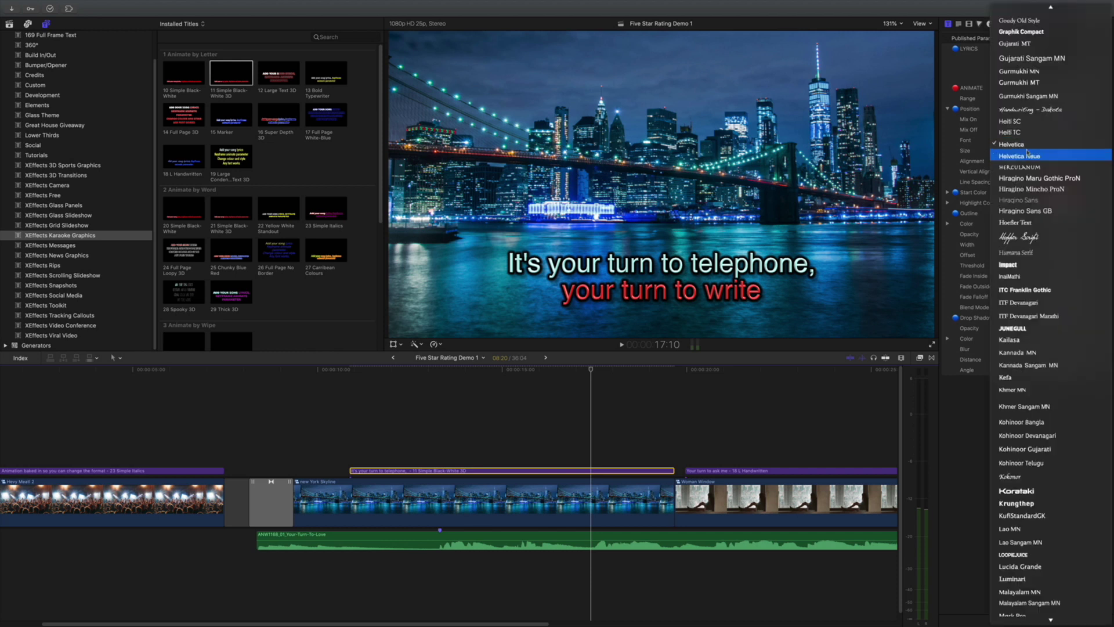
left_click(1027, 157)
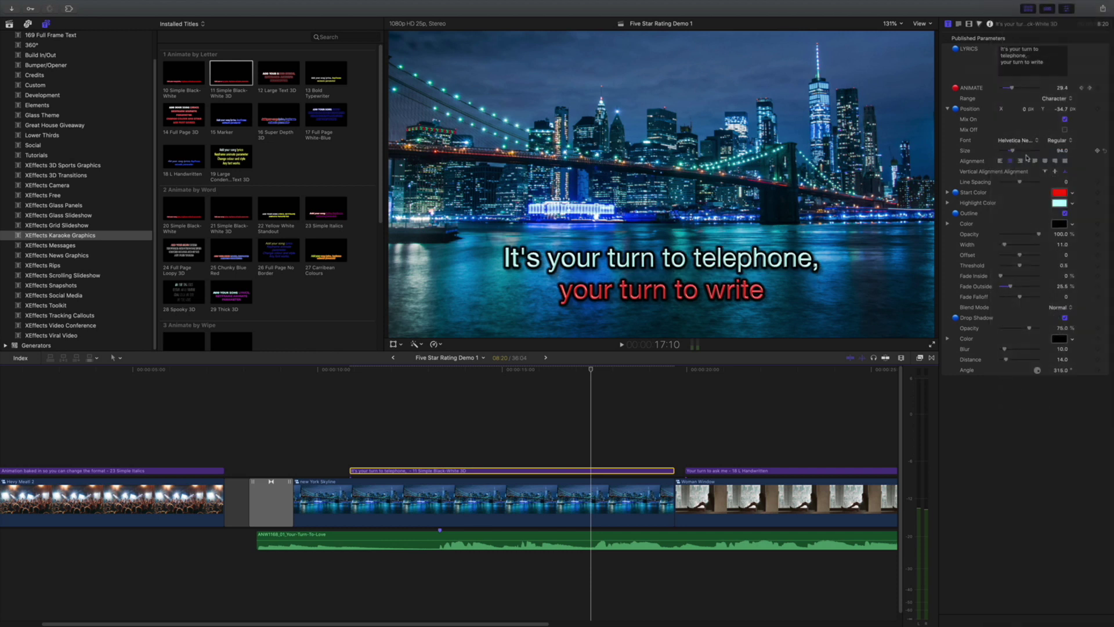
key("space")
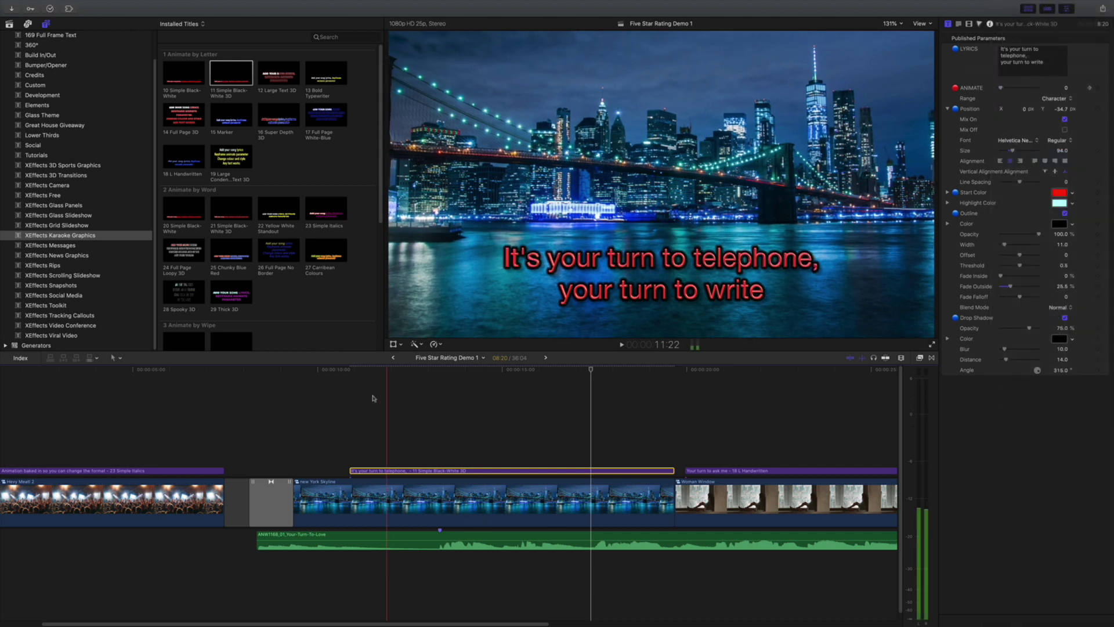
left_click(349, 401)
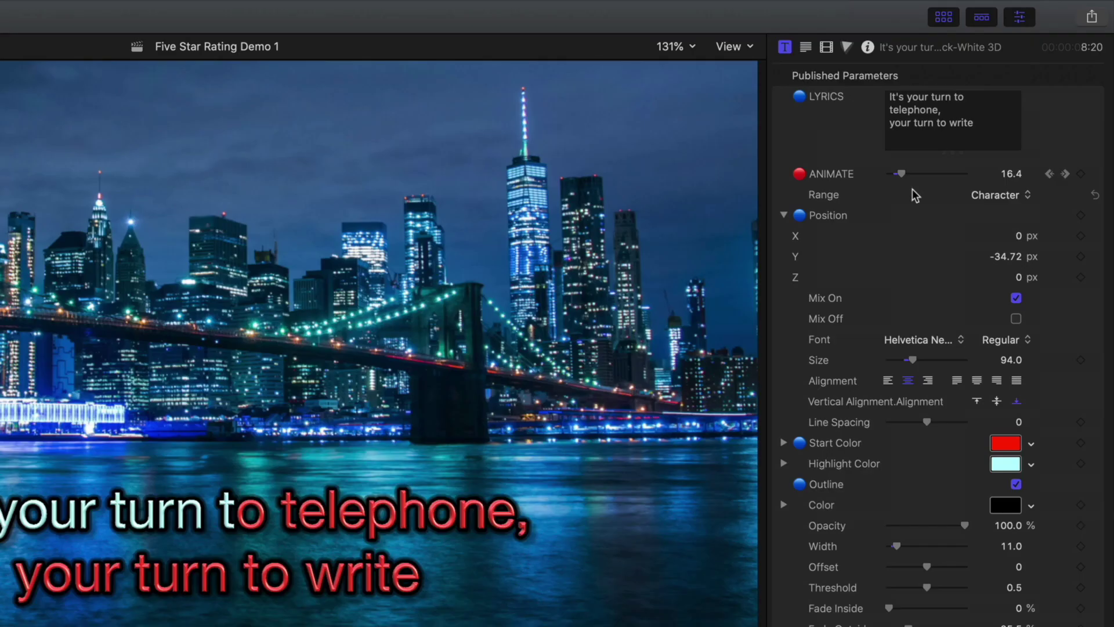
left_click(901, 176)
Step: Try the Word highlight range, adjust Animate, then restore Range to Character at Animate 19.8
left_click(1007, 195)
left_click(1000, 242)
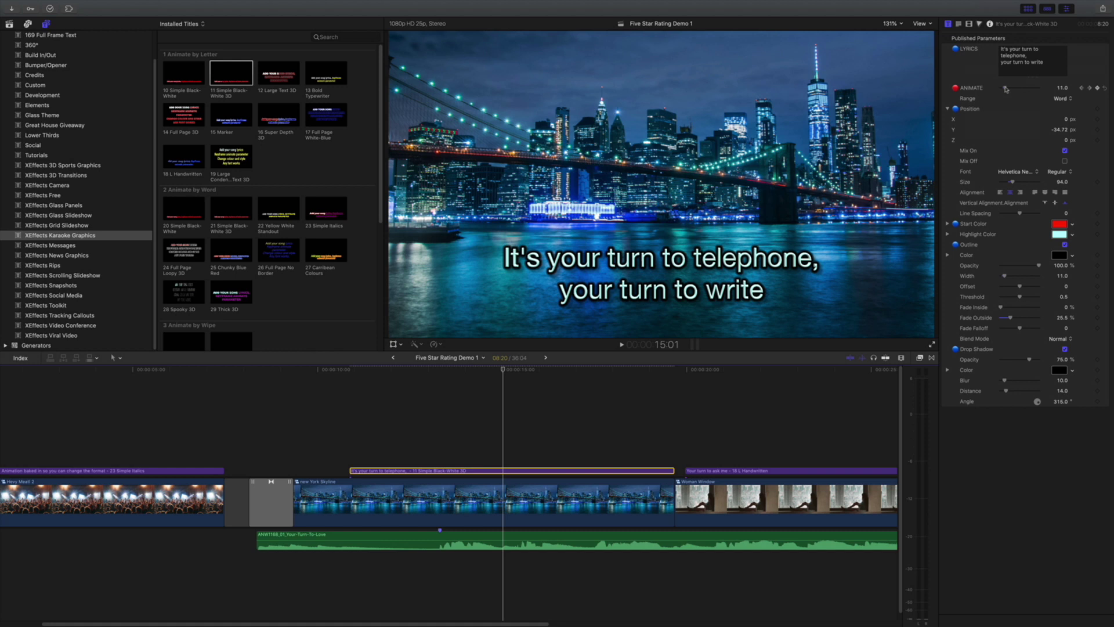
left_click_drag(1006, 89, 1006, 90)
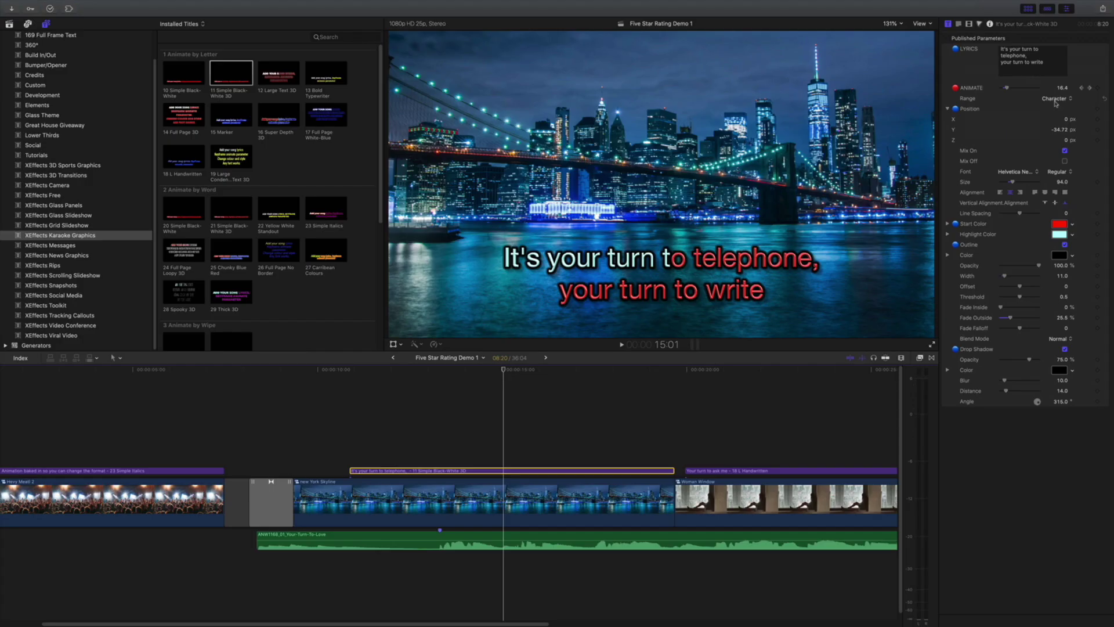
left_click(1054, 99)
left_click(1055, 101)
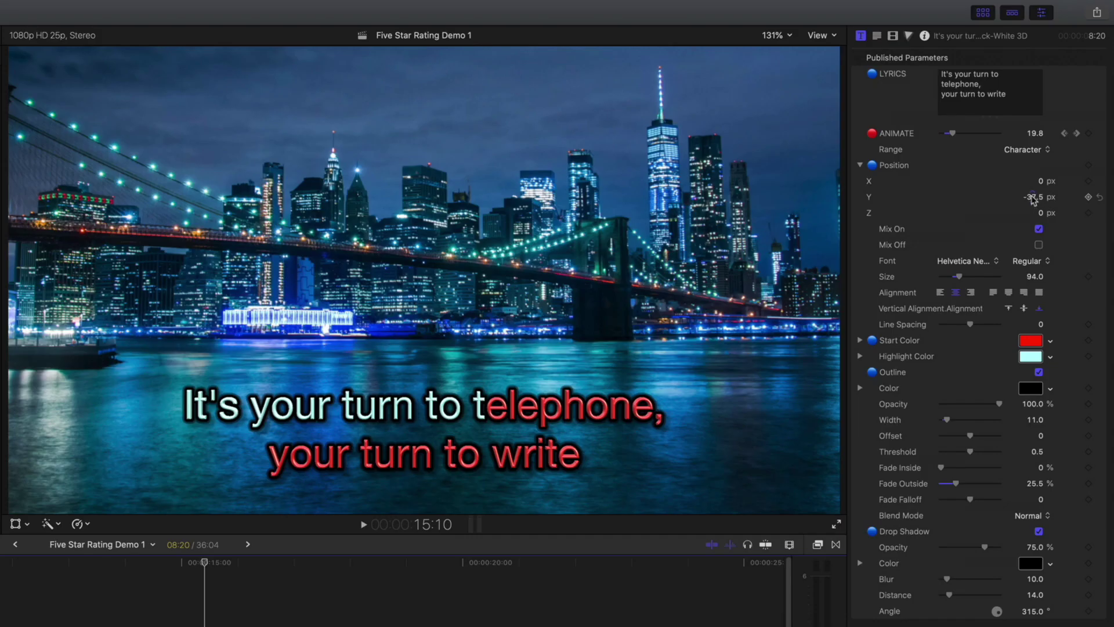
mouse_move(1032, 199)
left_mouse_down()
mouse_move(1045, 199)
mouse_move(1032, 199)
left_mouse_up()
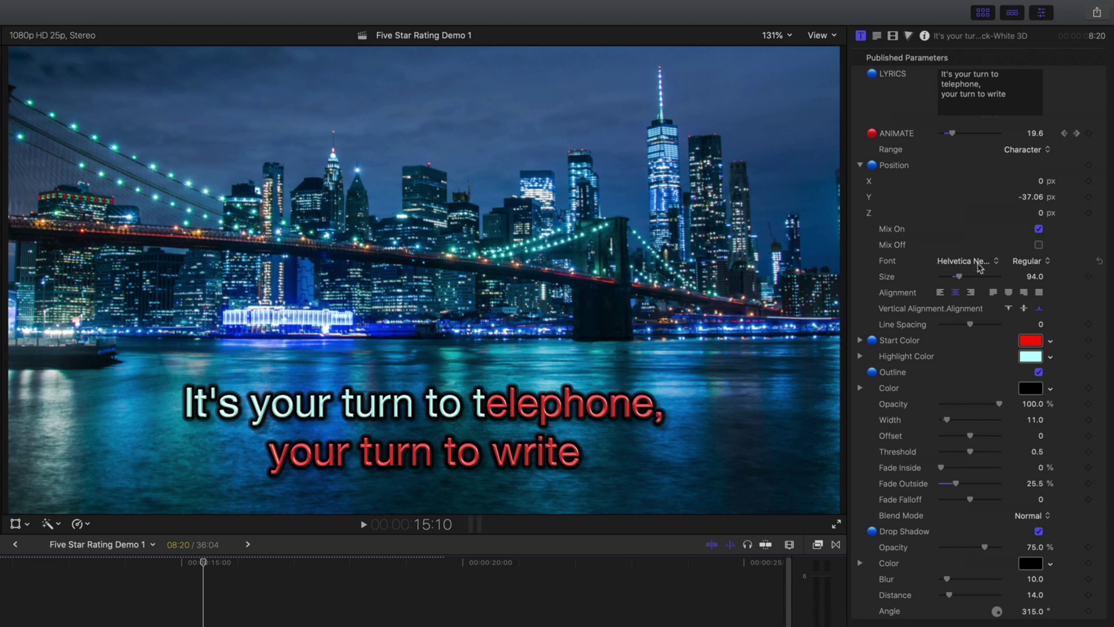
left_click(981, 264)
left_click(980, 266)
left_click(941, 293)
left_click(957, 293)
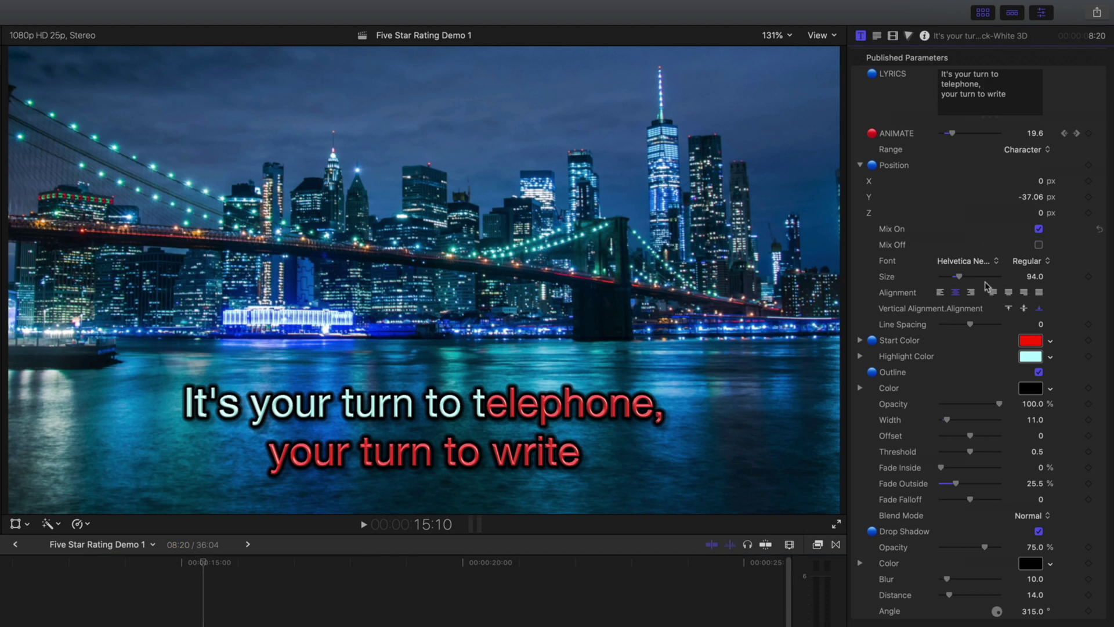
mouse_move(972, 326)
left_mouse_down()
mouse_move(990, 325)
mouse_move(970, 325)
left_mouse_up()
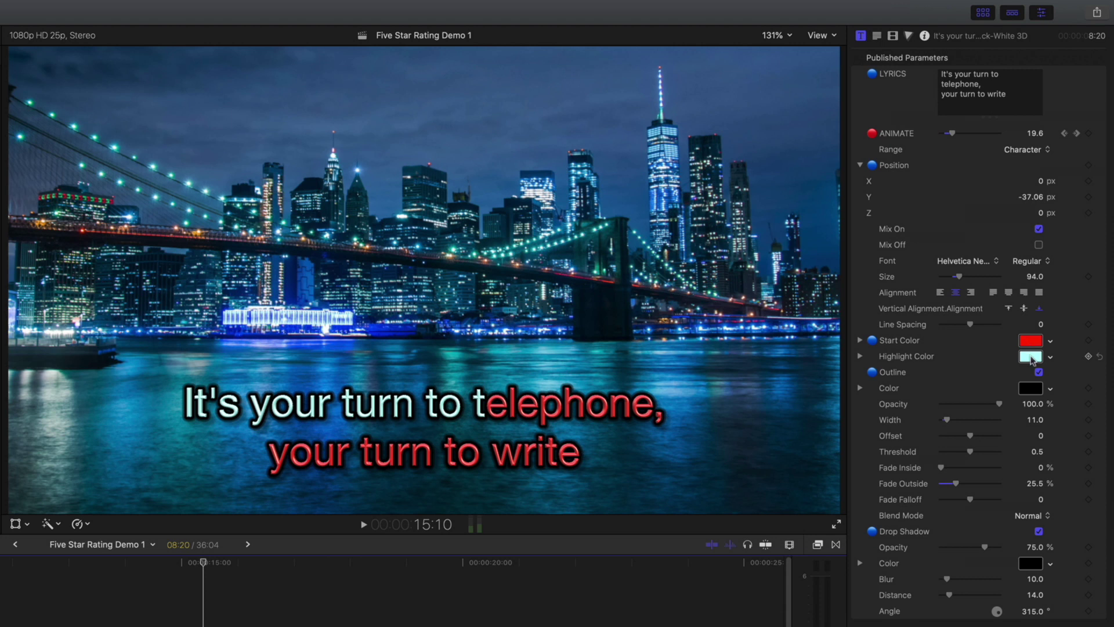
Step: Open and close the Highlight Color panel and toggle the black lyric outline to compare
left_click(1031, 356)
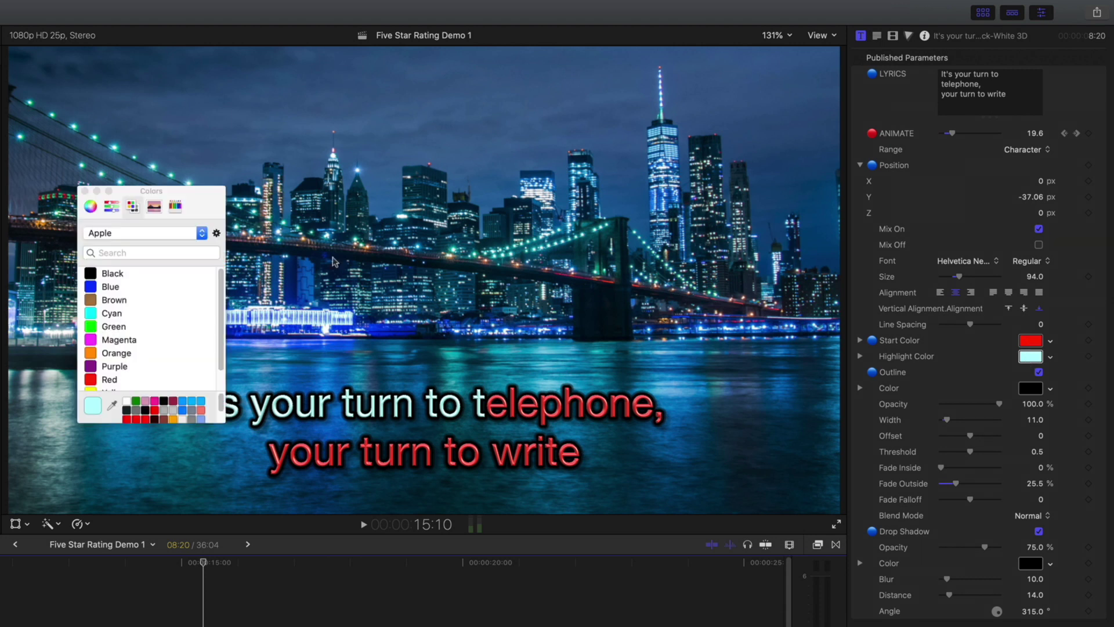
left_click(84, 191)
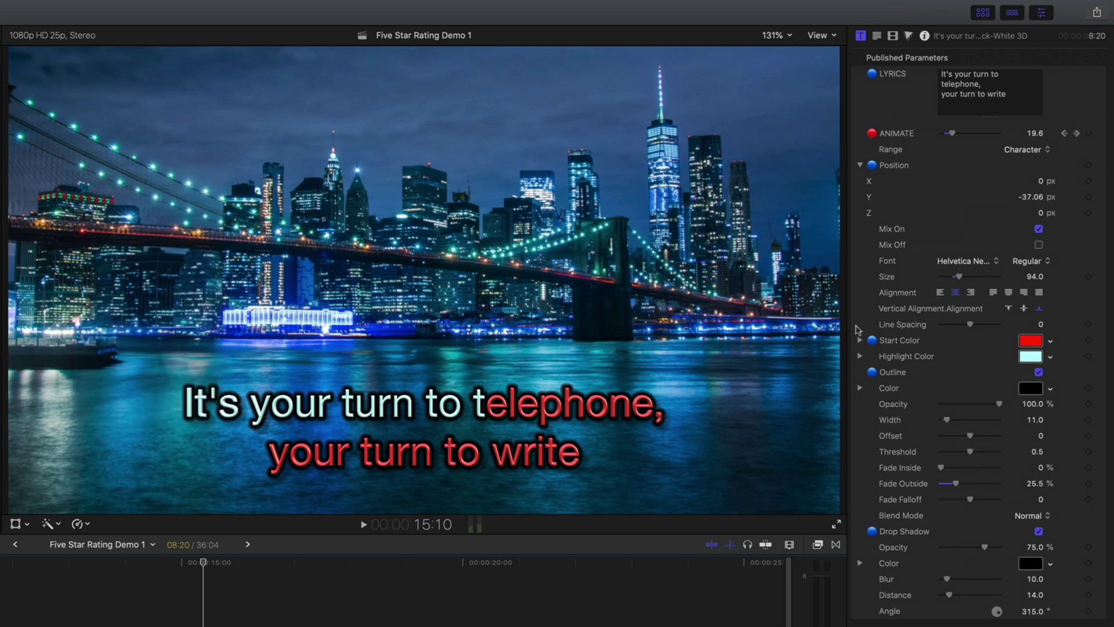
left_click(1039, 372)
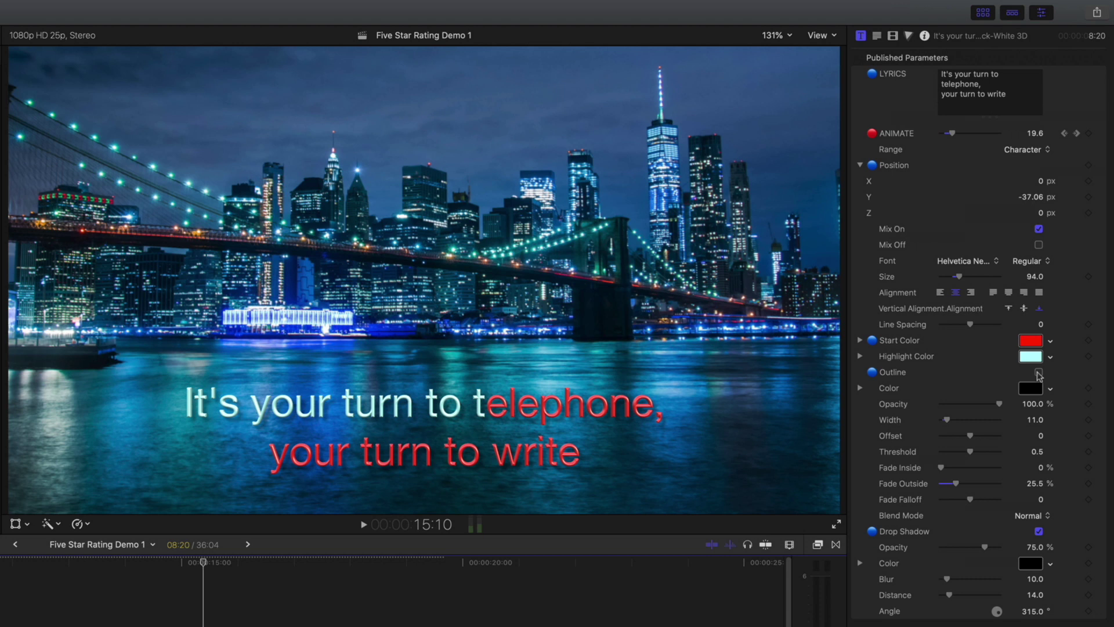
left_click(1039, 372)
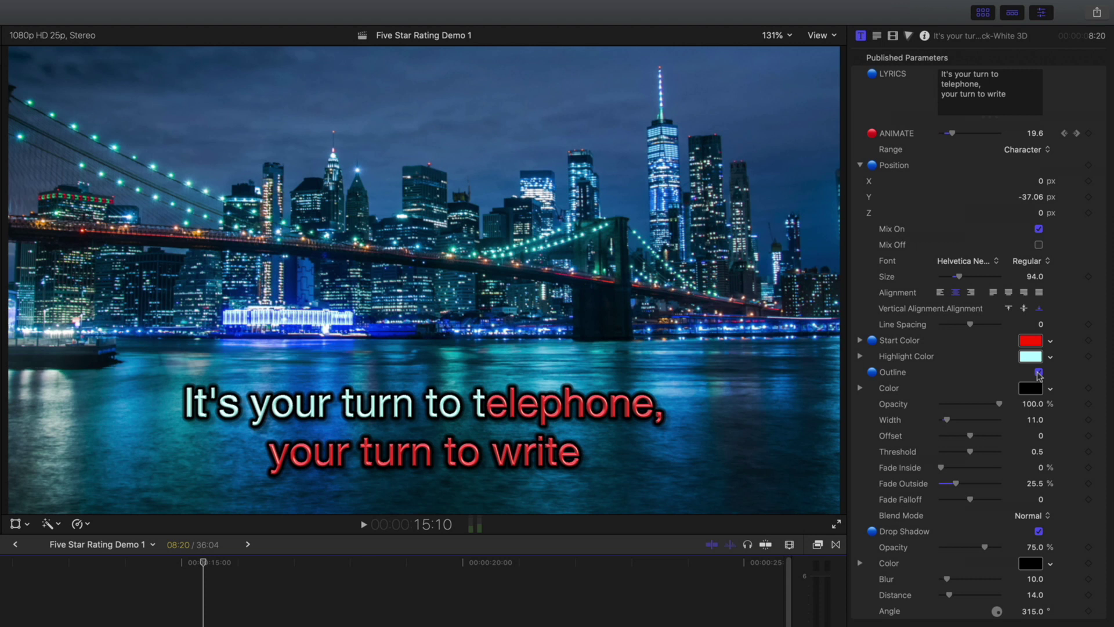
left_click(1039, 372)
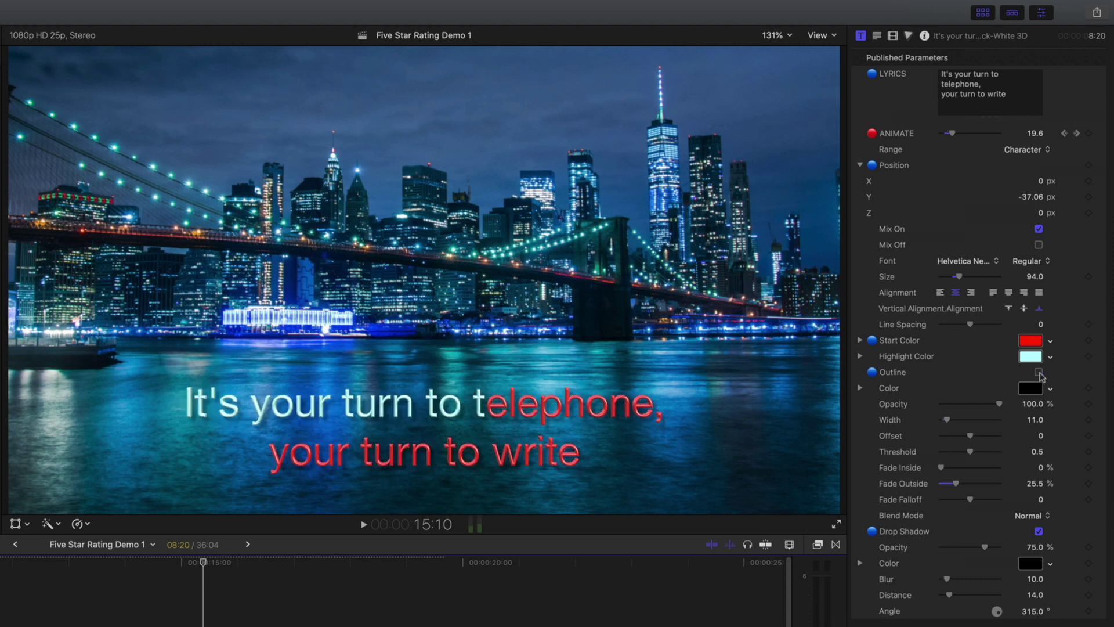
left_click(1039, 372)
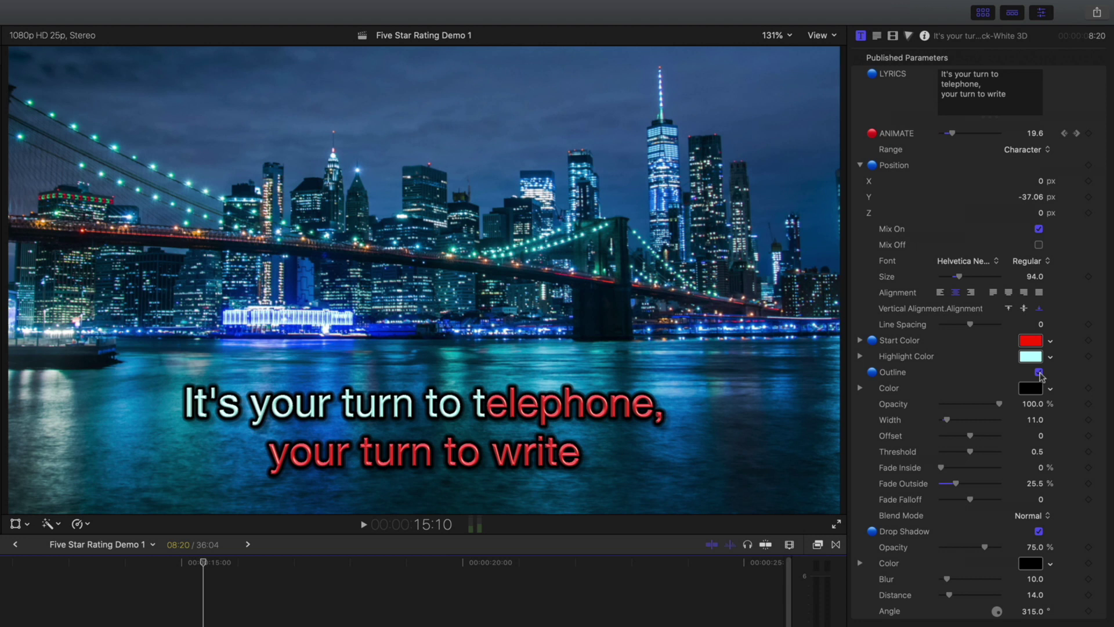
Step: Adjust outline opacity and thickness, and toggle Drop Shadow and Outline off and back on
left_click_drag(996, 405, 1037, 410)
mouse_move(947, 420)
left_mouse_down()
mouse_move(961, 420)
mouse_move(950, 424)
left_mouse_up()
left_click(1039, 531)
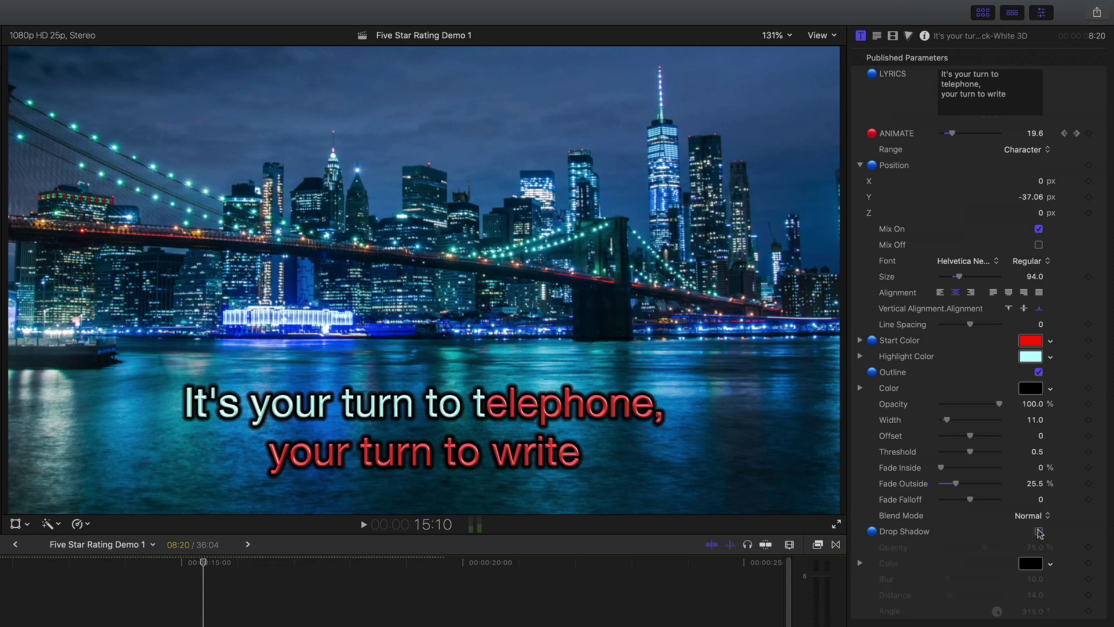
left_click(1039, 531)
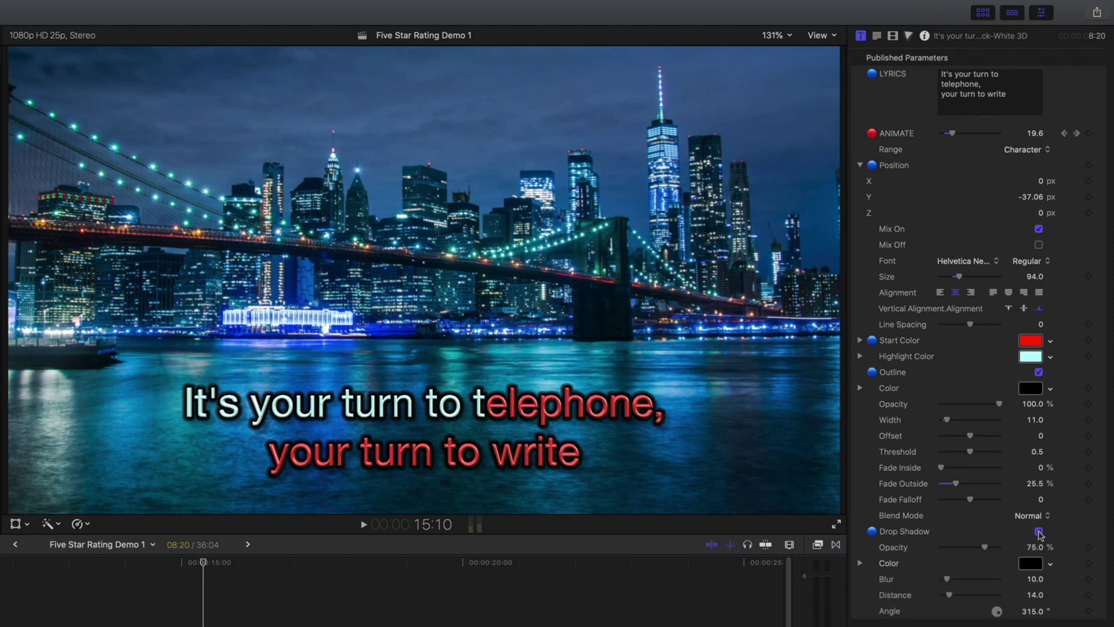
left_click(1039, 373)
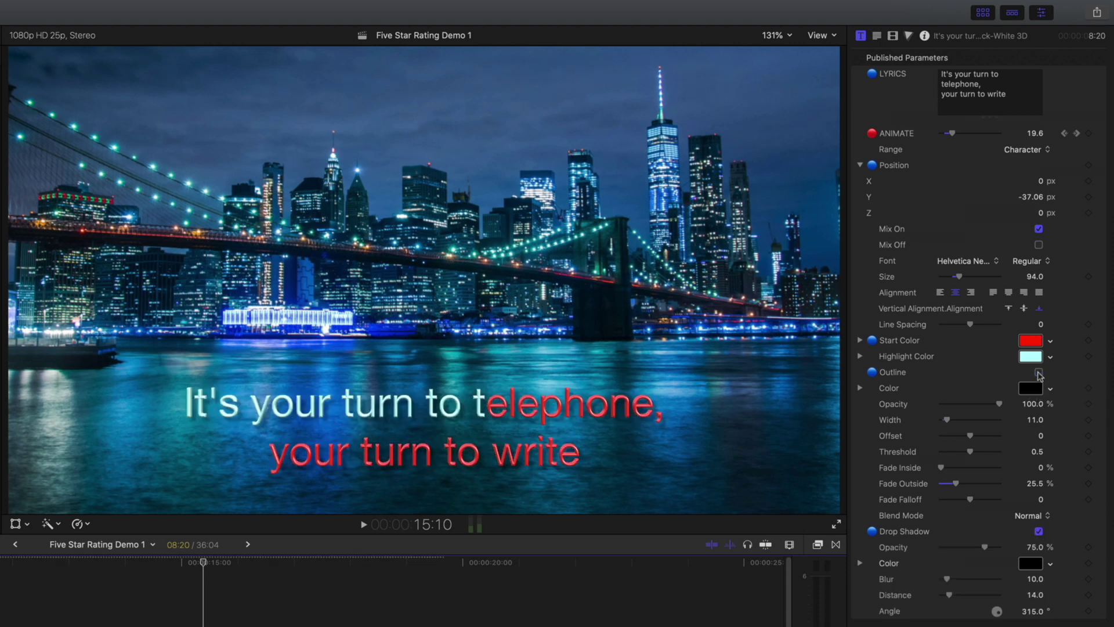
left_click(1039, 373)
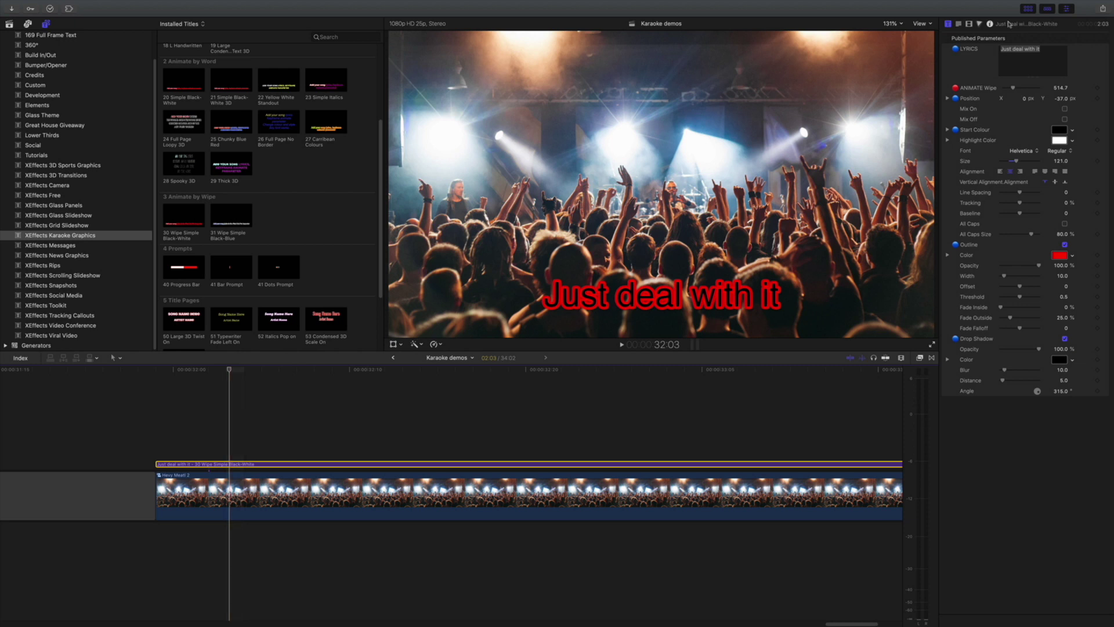
Step: Advance the wipe so 'Just de' turns white, enlarge the lyric title, and shift it up and left
left_click_drag(1014, 87, 1022, 92)
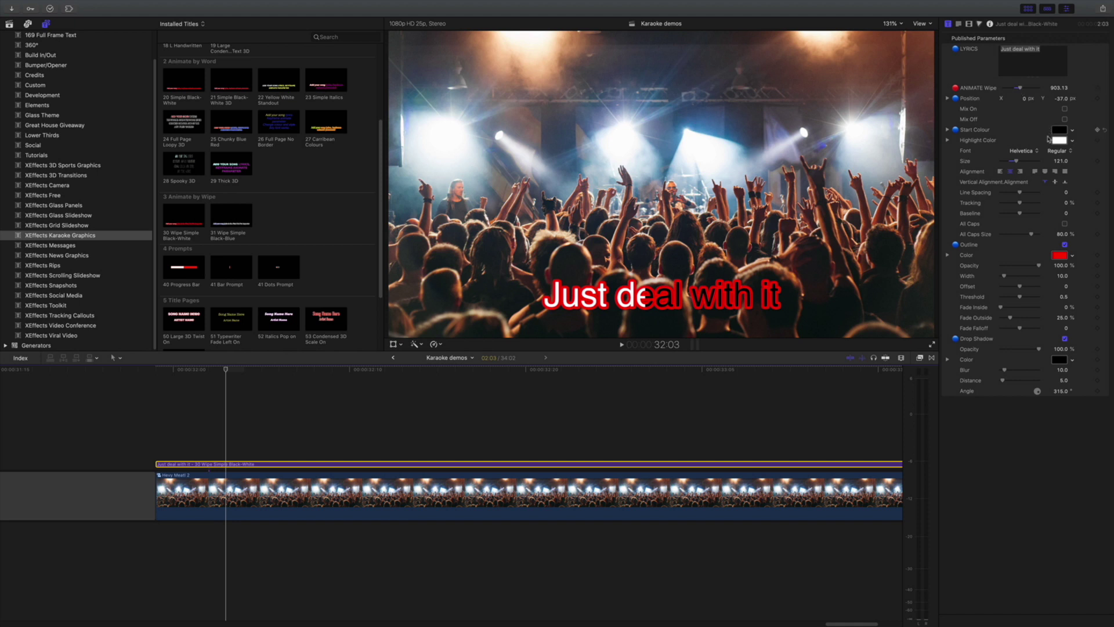
left_click_drag(1016, 161, 1021, 163)
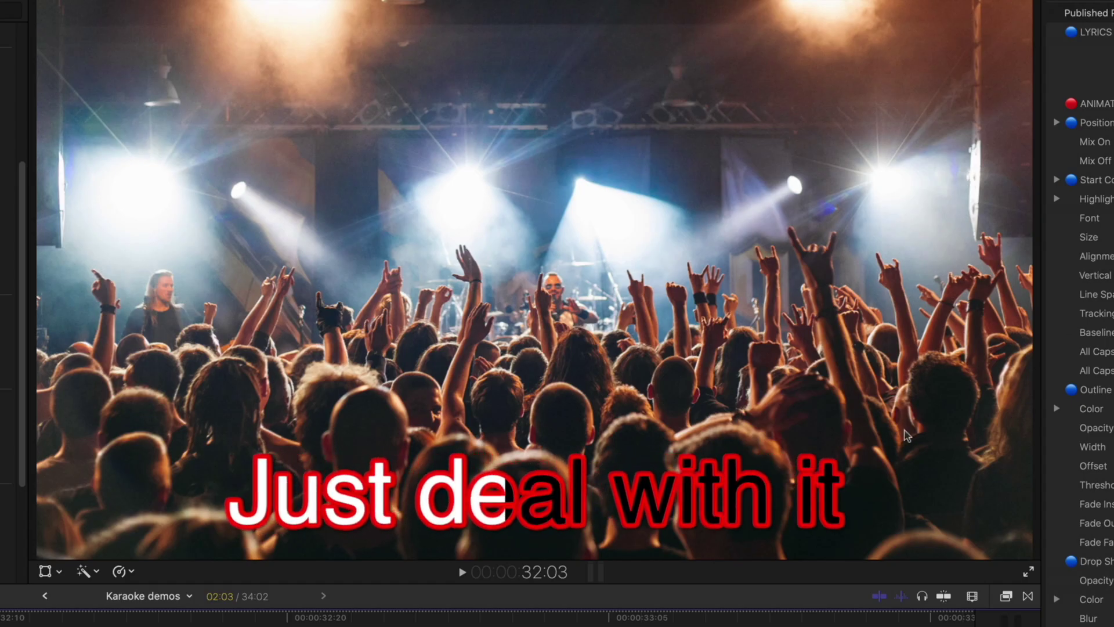
left_click_drag(670, 493, 593, 450)
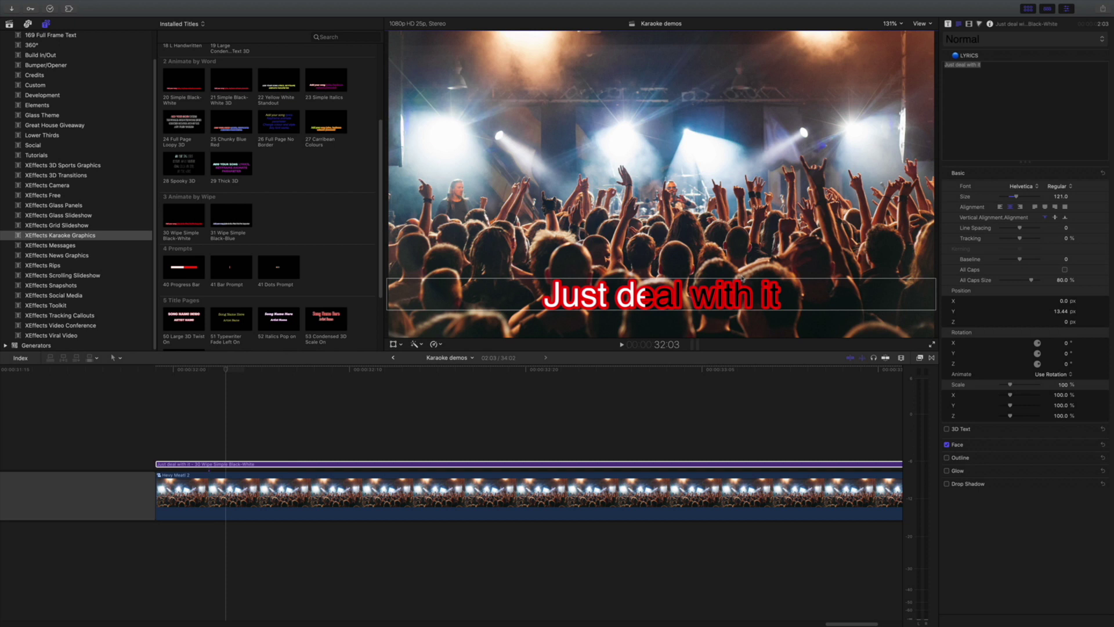
left_click_drag(742, 279, 712, 301)
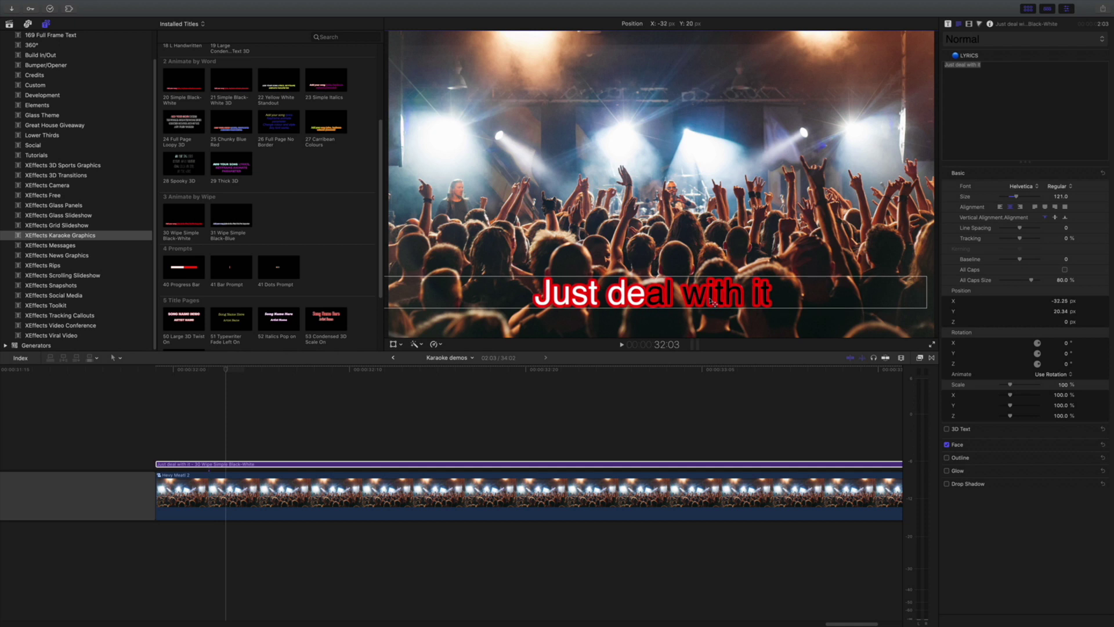
left_click_drag(713, 302, 700, 294)
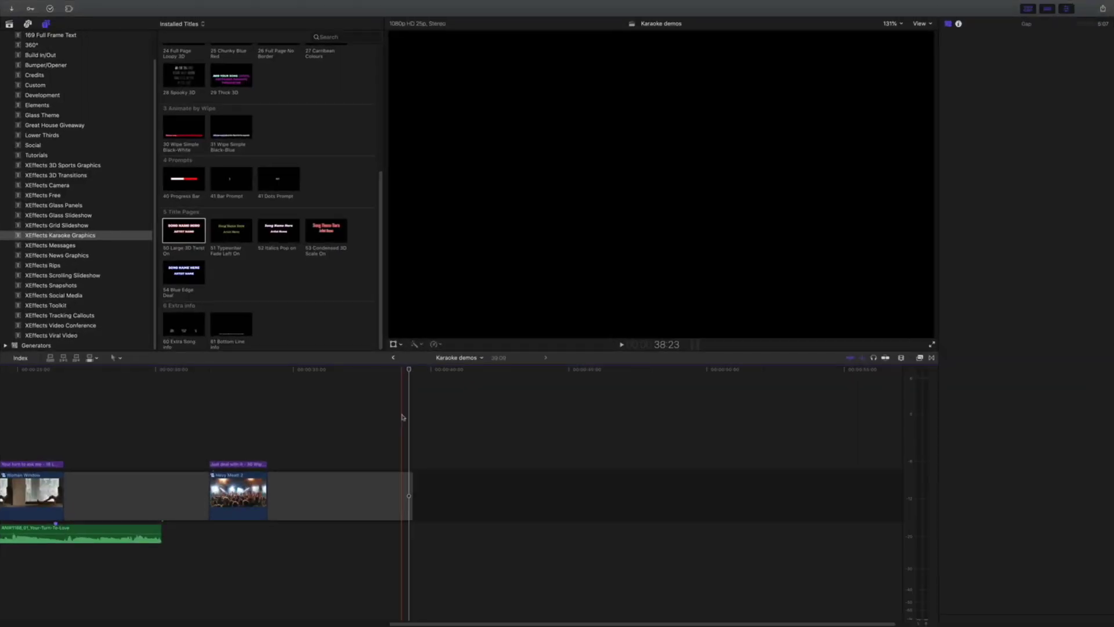
Step: Add the 50 Large 3D Twist On title page and preview its animate-in
left_click_drag(185, 238, 421, 493)
left_click(427, 370)
left_click_drag(427, 371, 560, 371)
key("s")
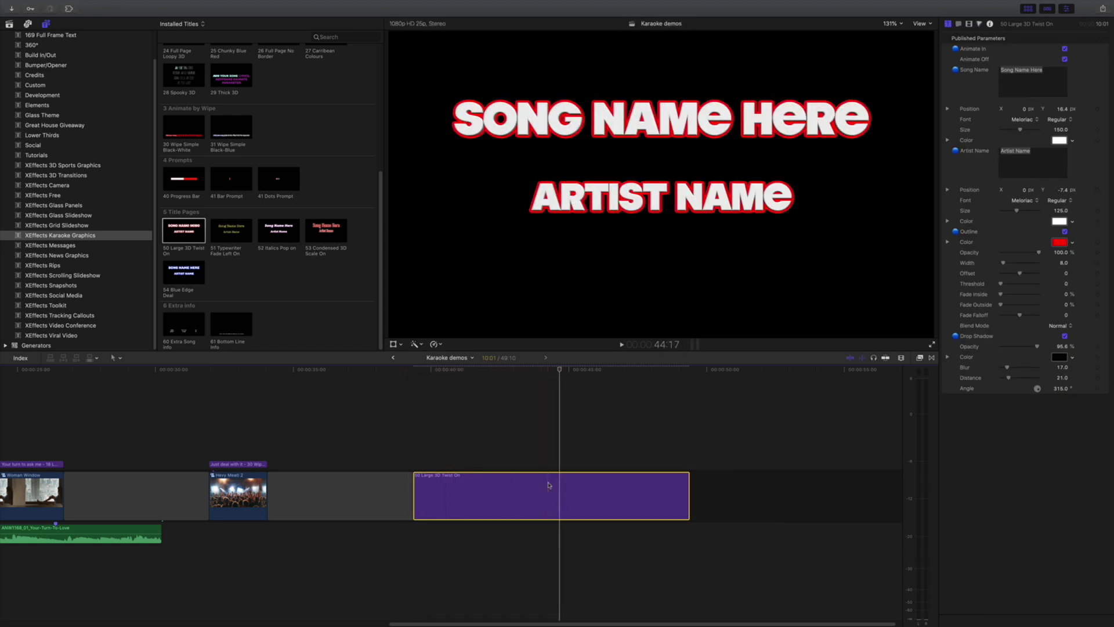
left_click_drag(462, 370, 512, 372)
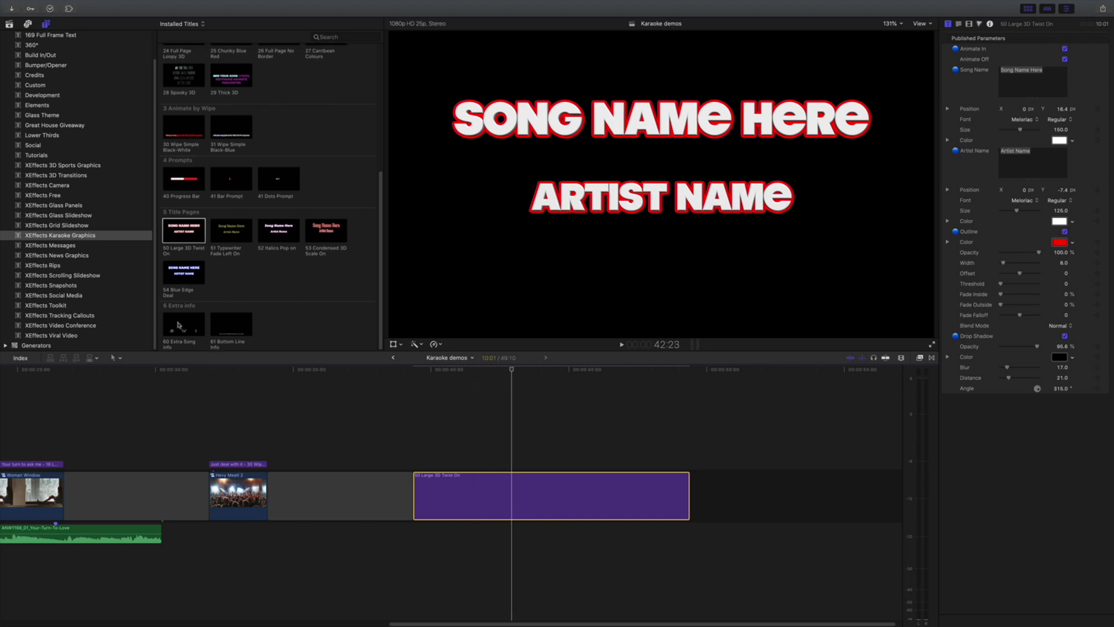
Step: Stack the 60 Extra Song info and 61 Bottom Line Info titles above the title page and preview
left_click_drag(184, 323, 427, 461)
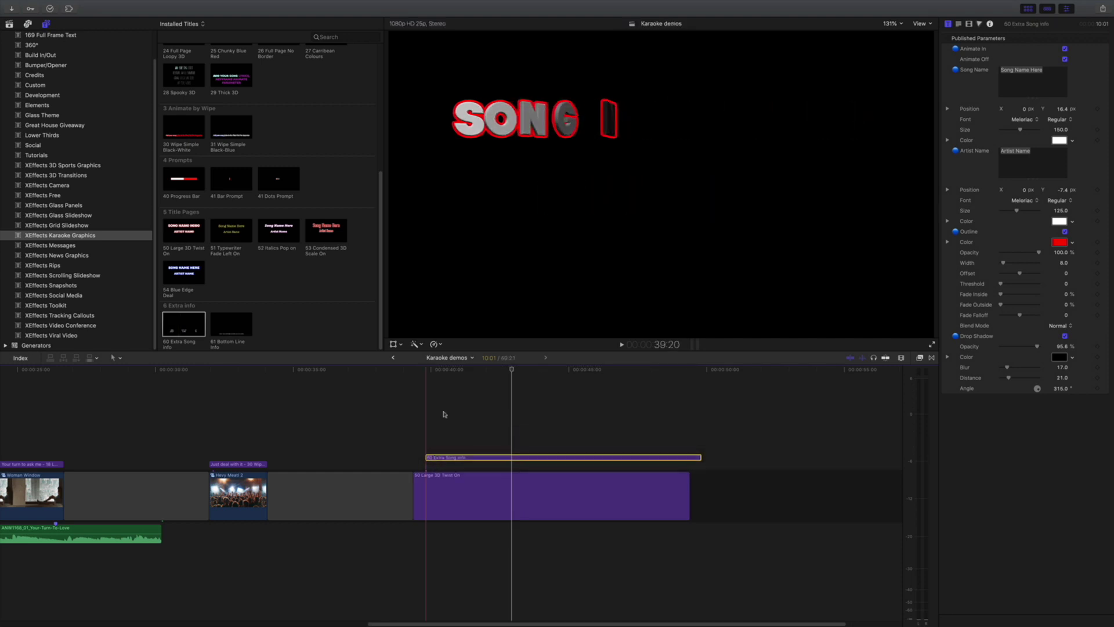
left_click_drag(428, 369, 487, 369)
left_click(495, 407)
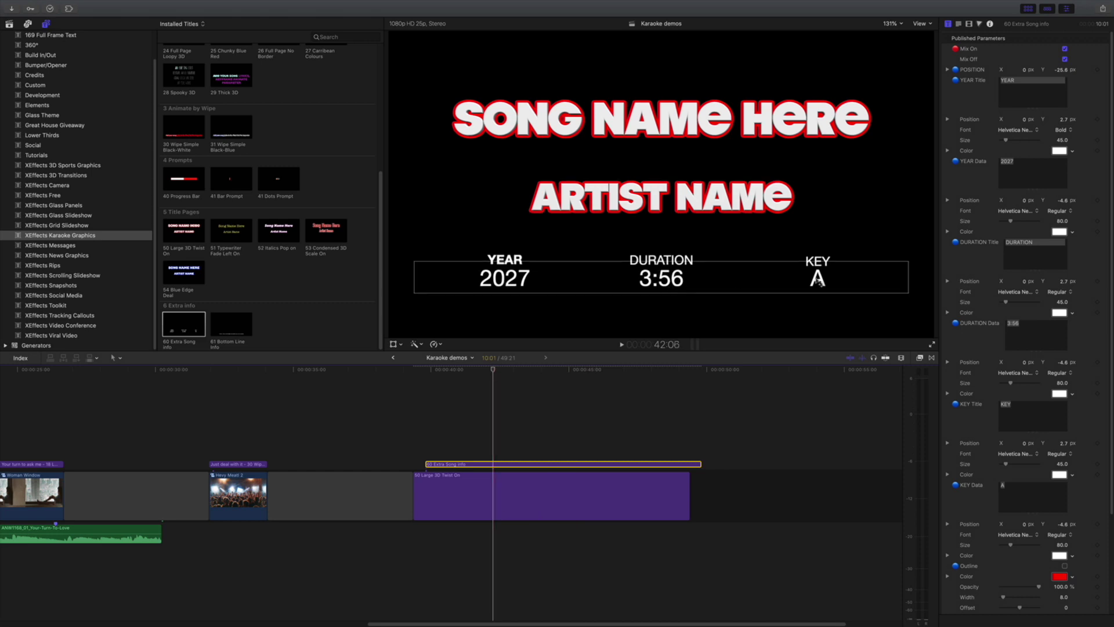
left_click_drag(218, 330, 429, 455)
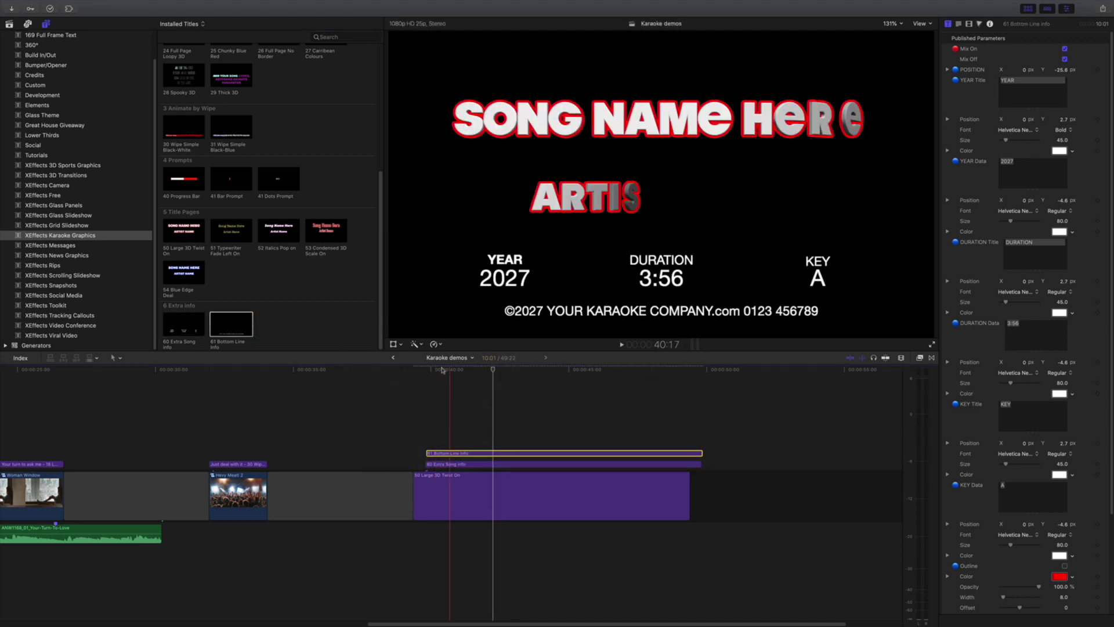
left_click(508, 370)
left_click_drag(508, 369, 552, 370)
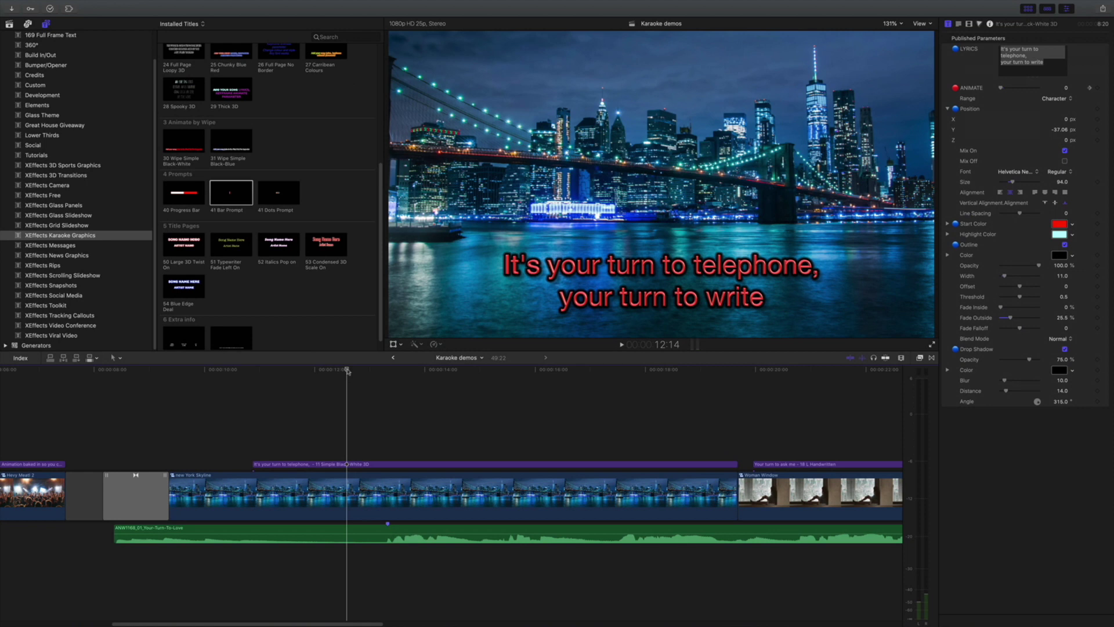
Step: Place the 41 Bar Prompt title above the skyline lyric title and preview it
key("space")
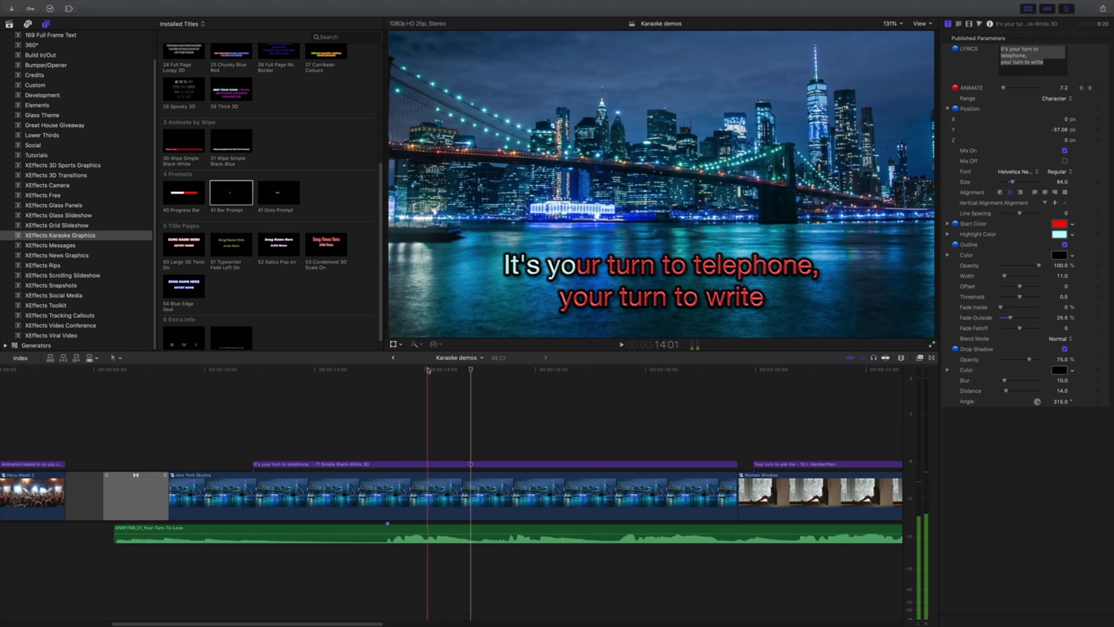
left_click(387, 374)
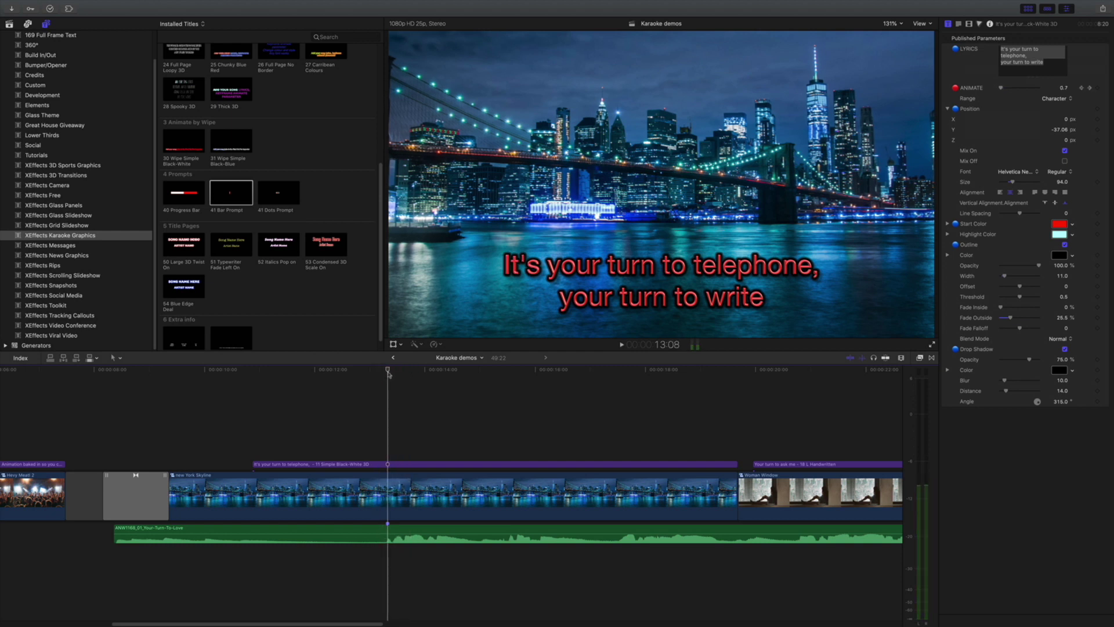
left_click_drag(388, 374, 389, 374)
left_click_drag(228, 190, 314, 464)
key("space")
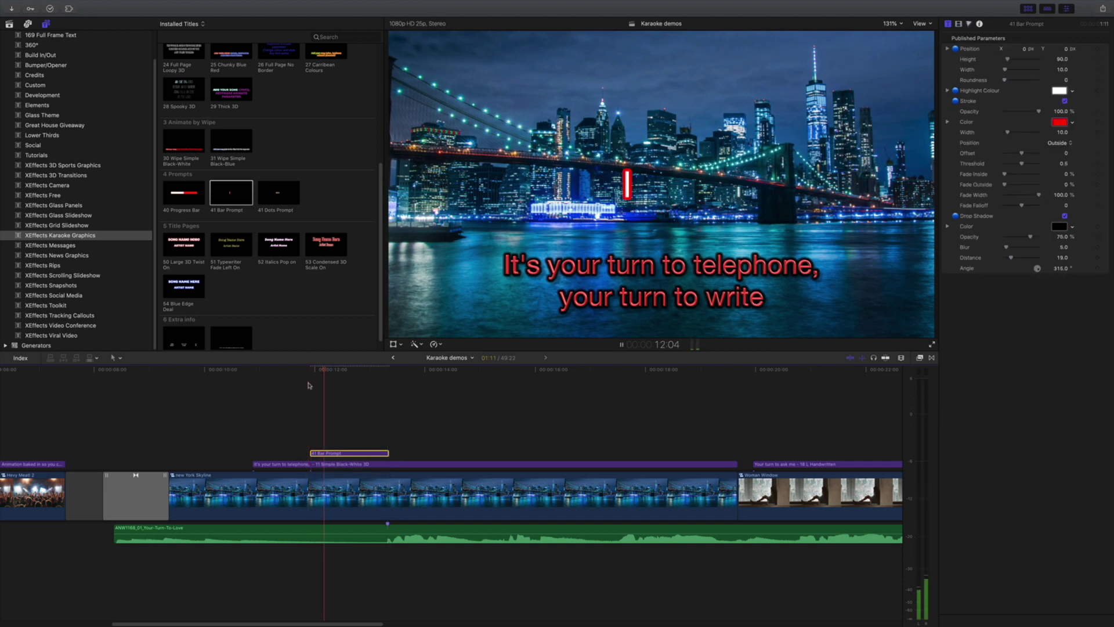
key("space")
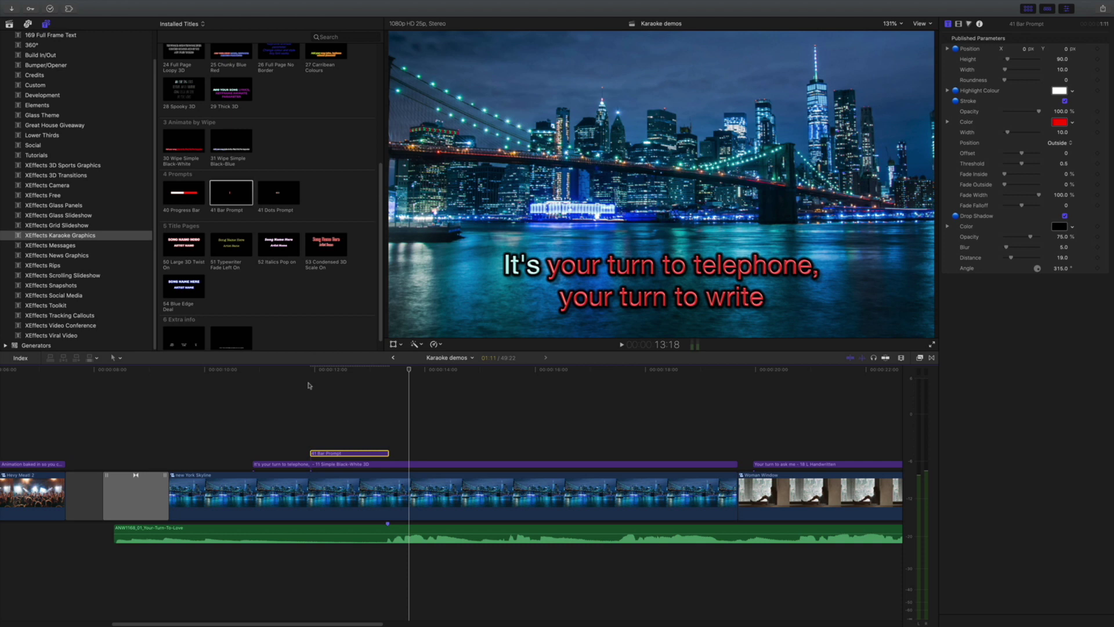
left_click(344, 452)
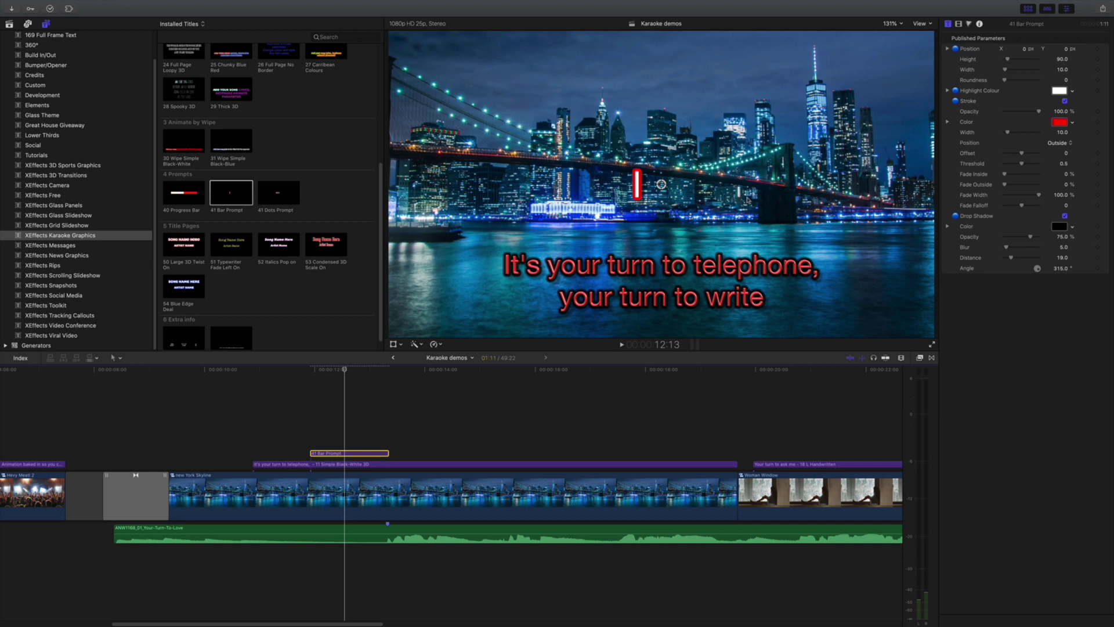
key("Down")
key("Left")
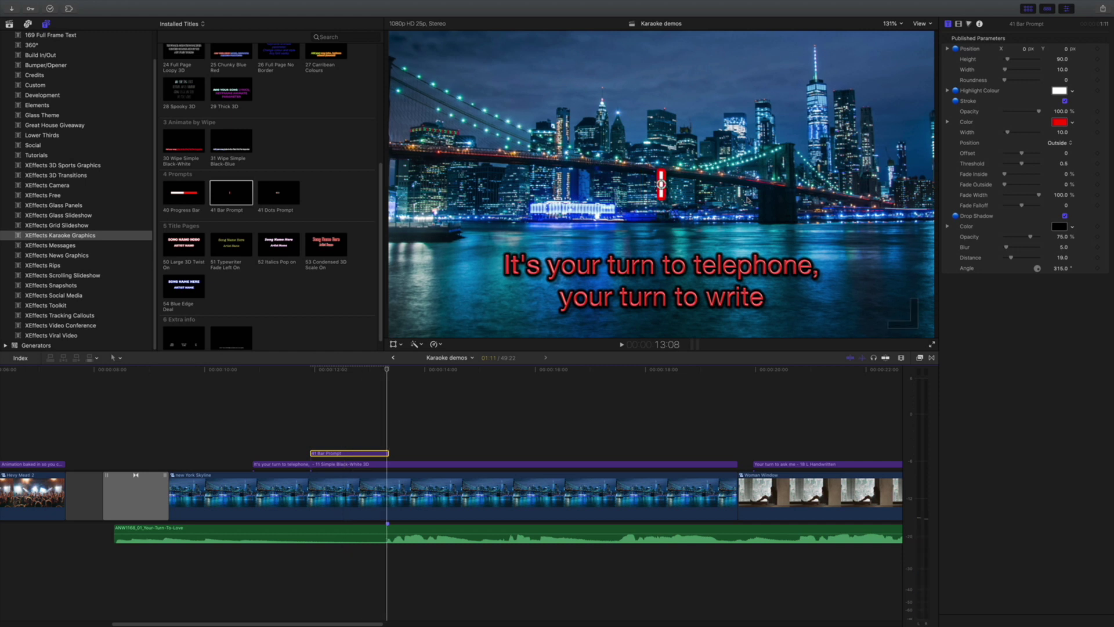
Step: Move the red bar to X -0.55, Y -0.26, just left of 'It's', and preview with the lyrics
left_click_drag(662, 184, 494, 264)
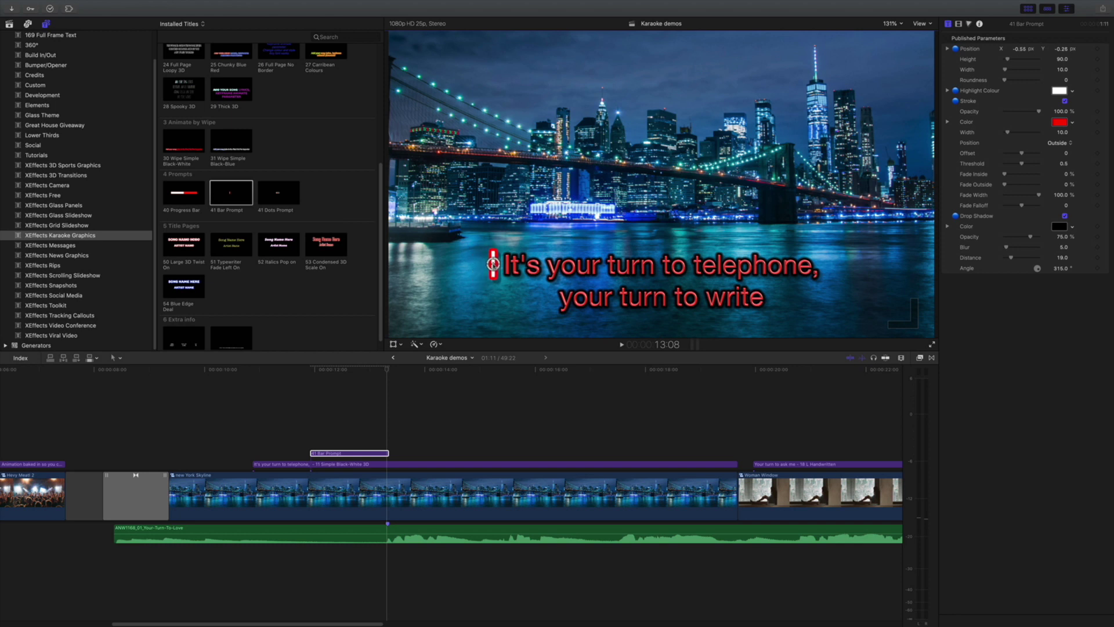
left_click(314, 393)
key("space")
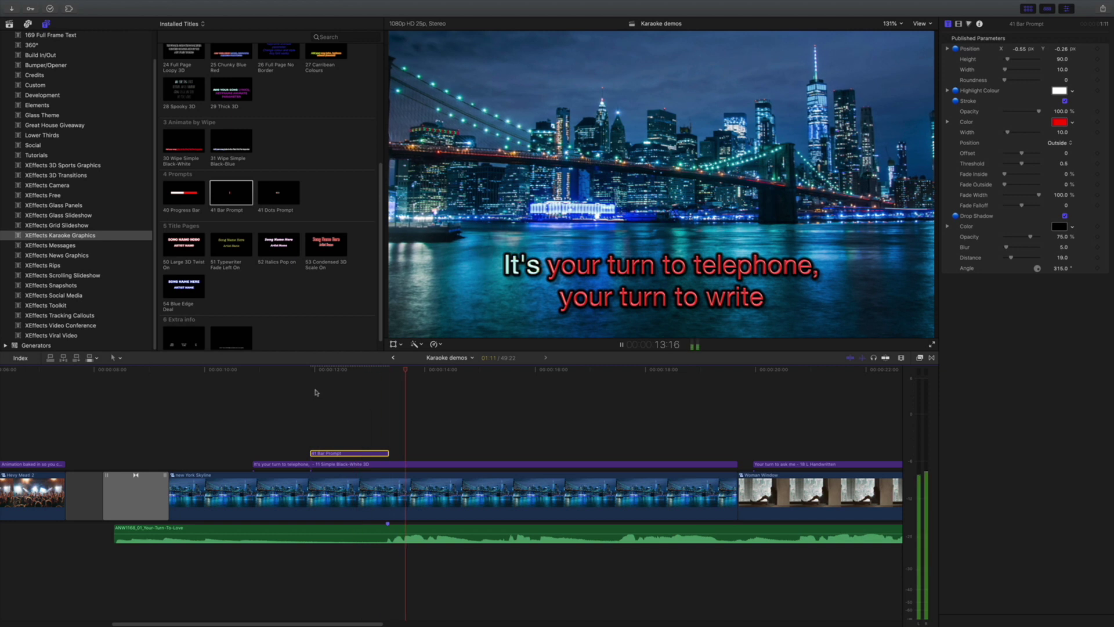
key("space")
left_click(364, 370)
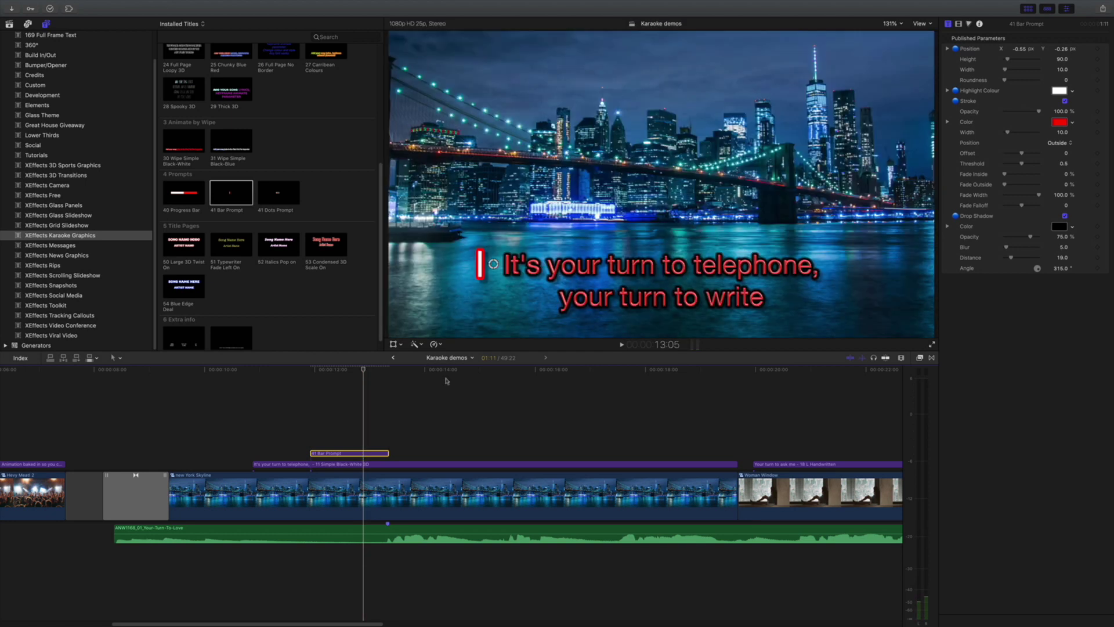
Step: Set the bar prompt's Stroke Color to Black
left_click(1062, 123)
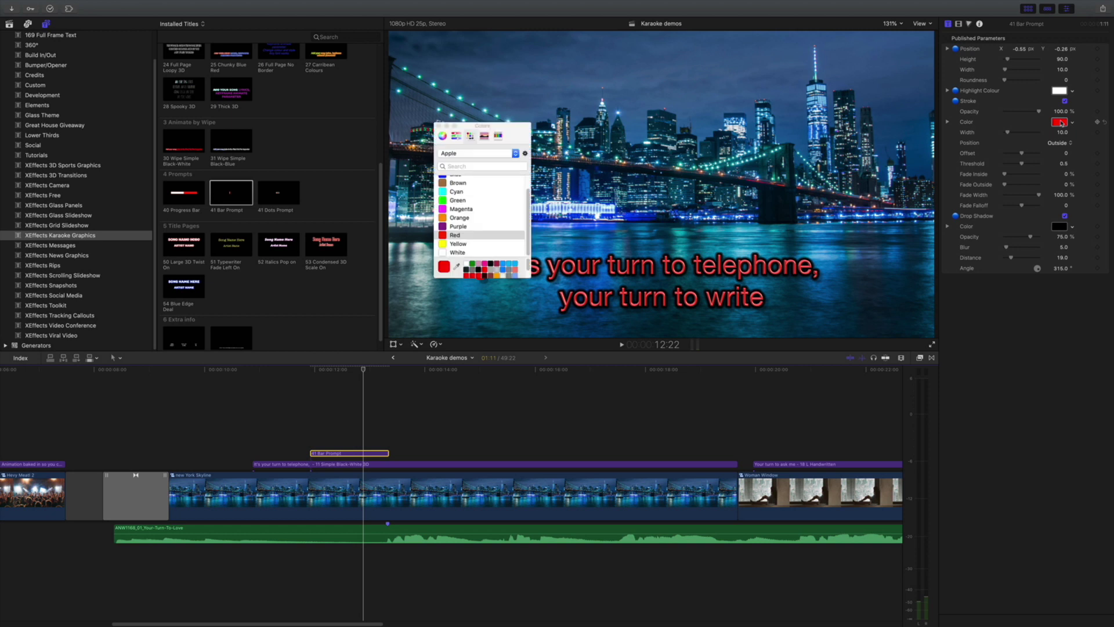
scroll(449, 208, "up", 2)
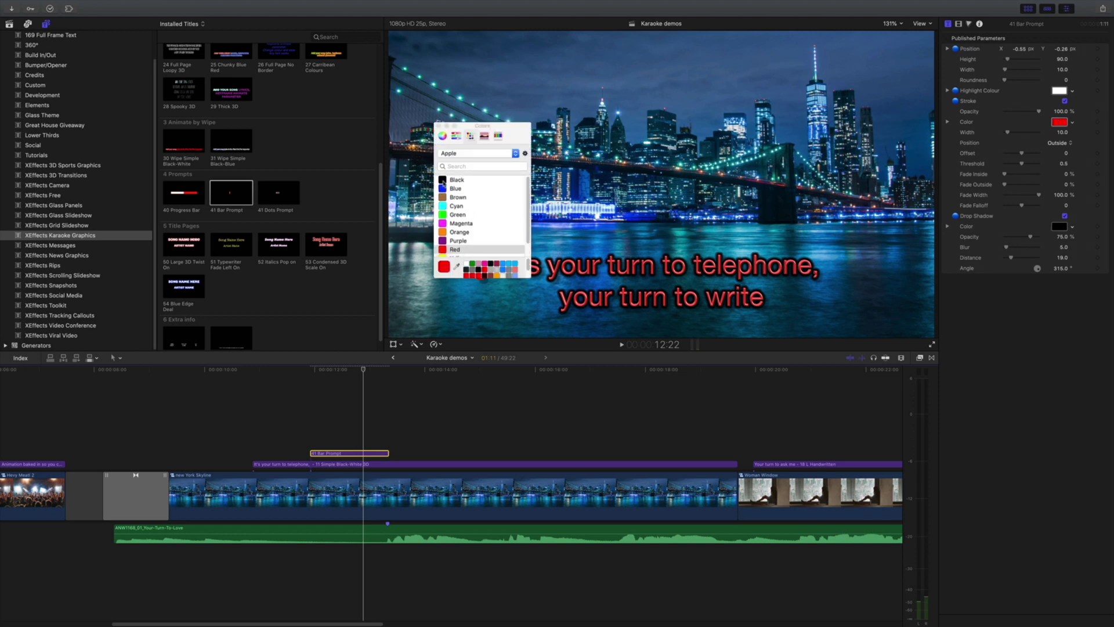
left_click(454, 180)
left_click(439, 126)
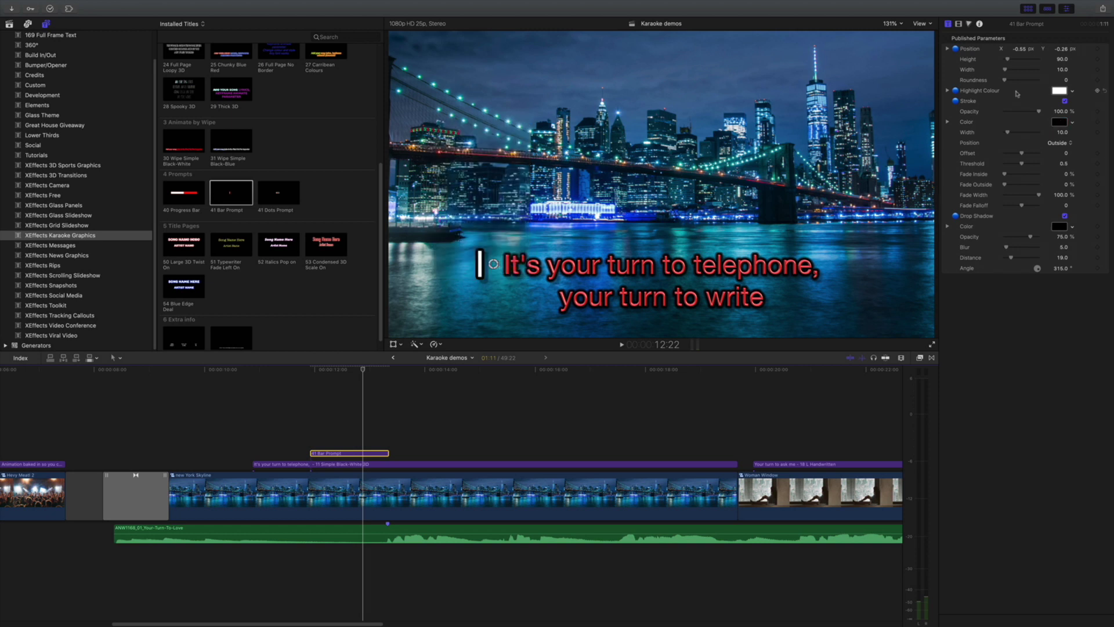
Step: Change the Highlight Colour to red and preview the prompt with the lyrics
left_click(1059, 90)
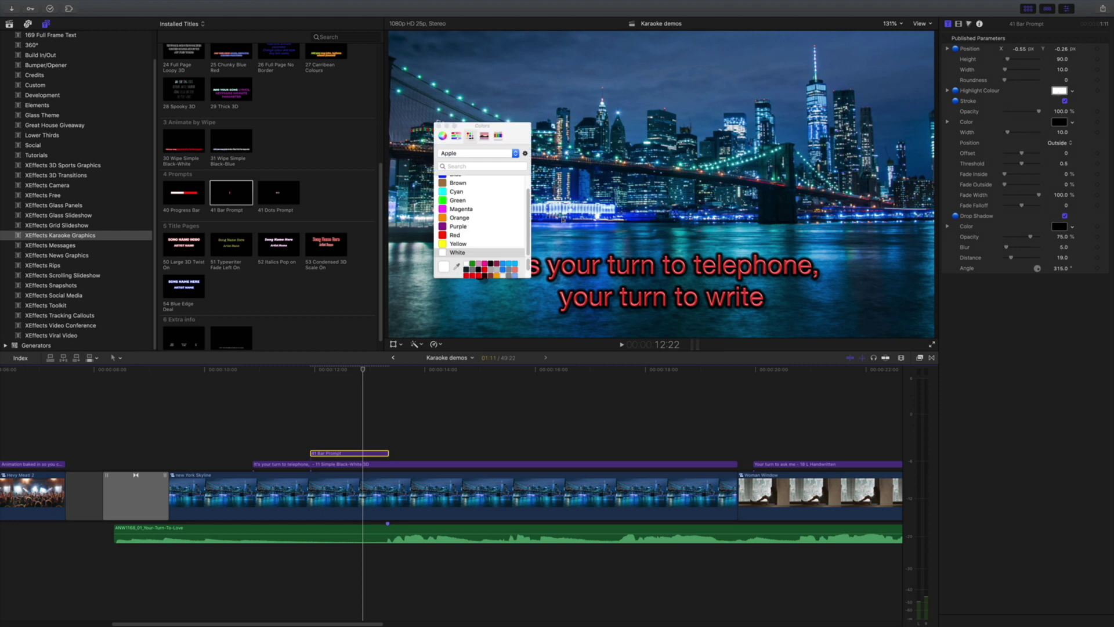
left_click(441, 236)
left_click(439, 126)
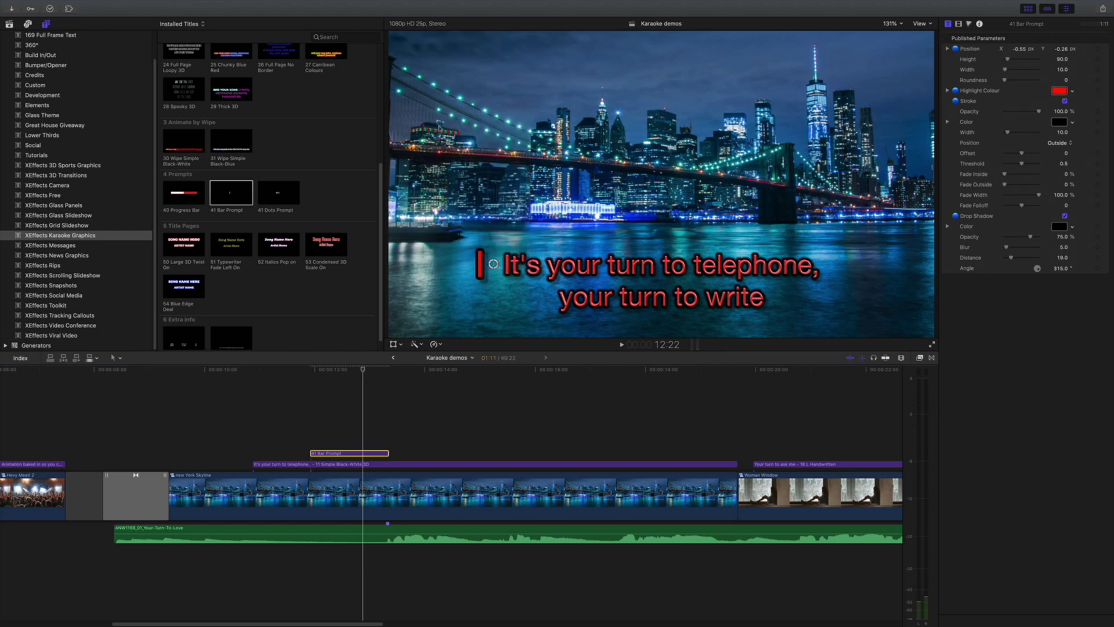
left_click(290, 436)
key("space")
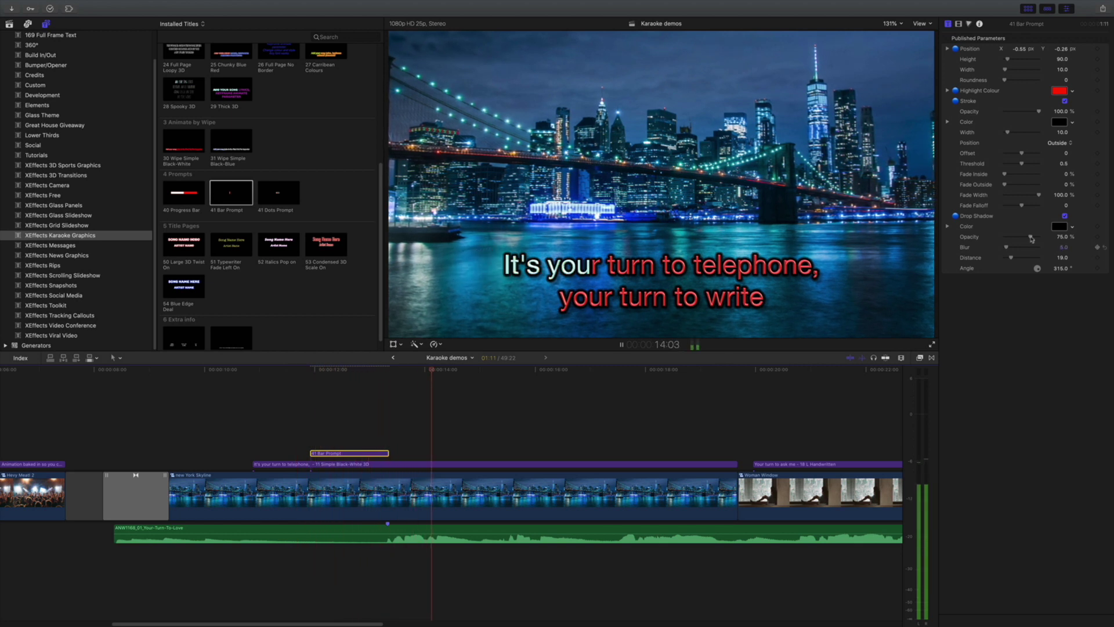
key("space")
left_click(336, 400)
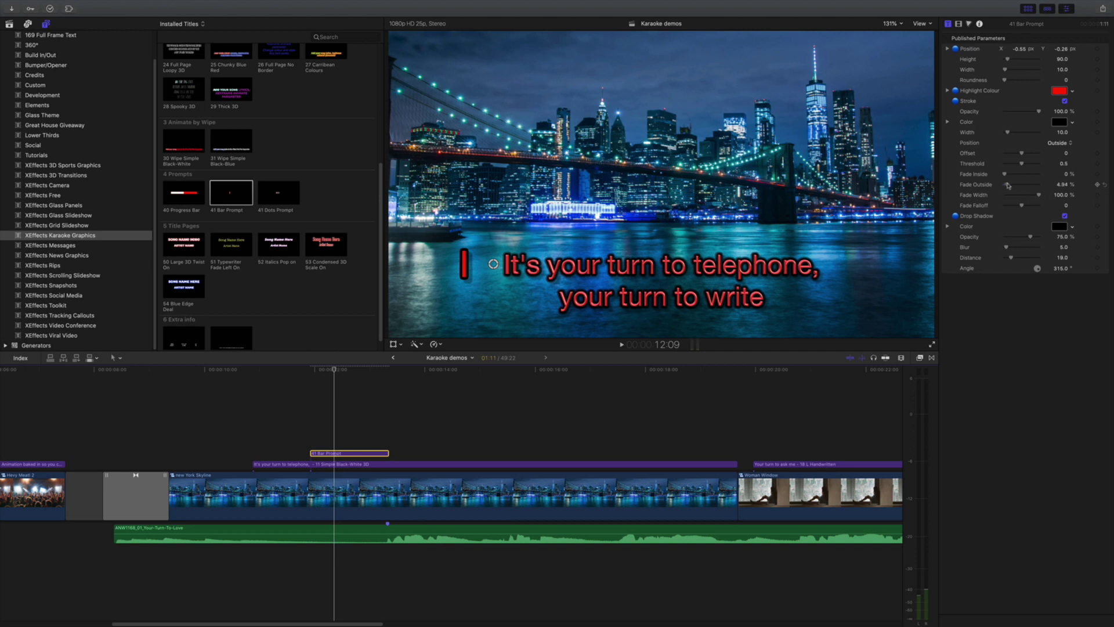
Step: Raise Fade Outside to about 24.77 % to soften the bar and preview it
left_click_drag(1005, 185, 1014, 186)
key("space")
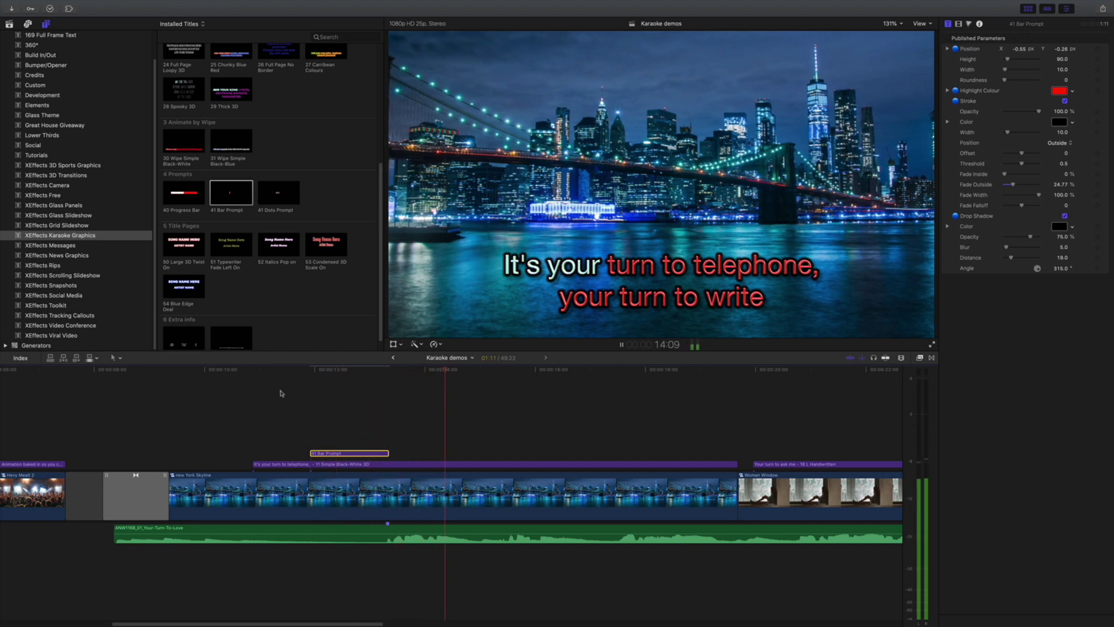
key("space")
left_click(352, 371)
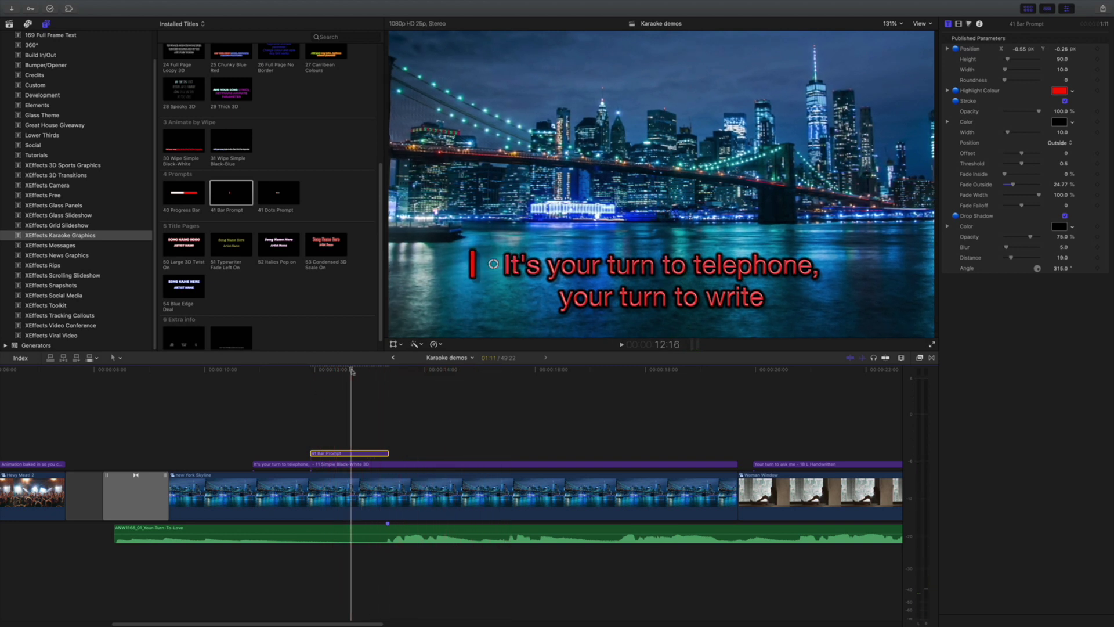
Step: Set the Highlight Colour back to White and play the revised bar prompt
left_click(1061, 91)
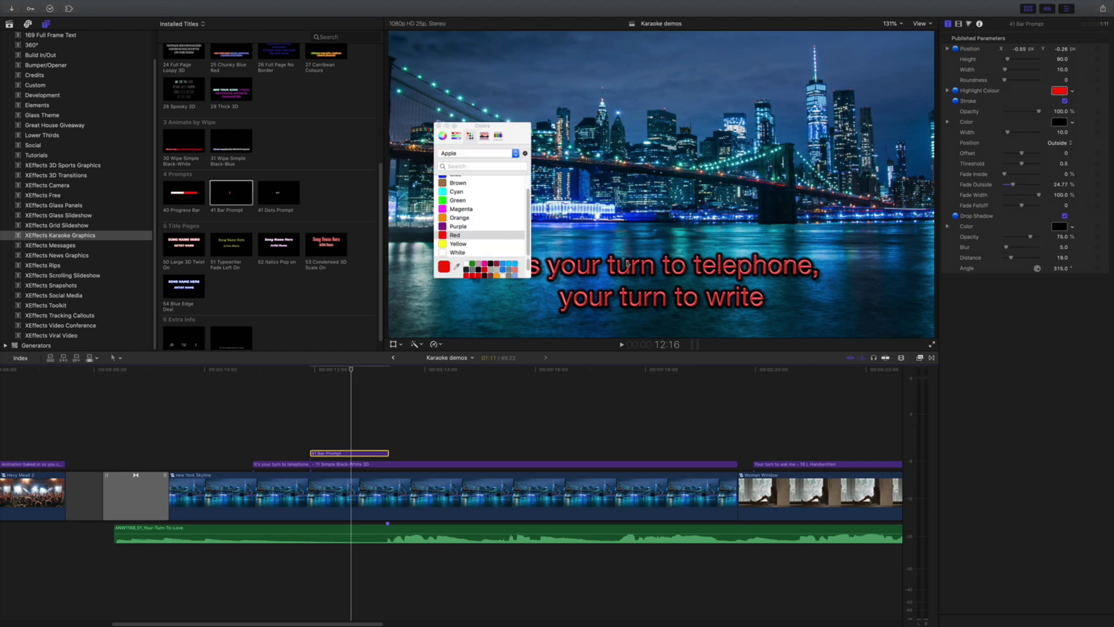
left_click(456, 252)
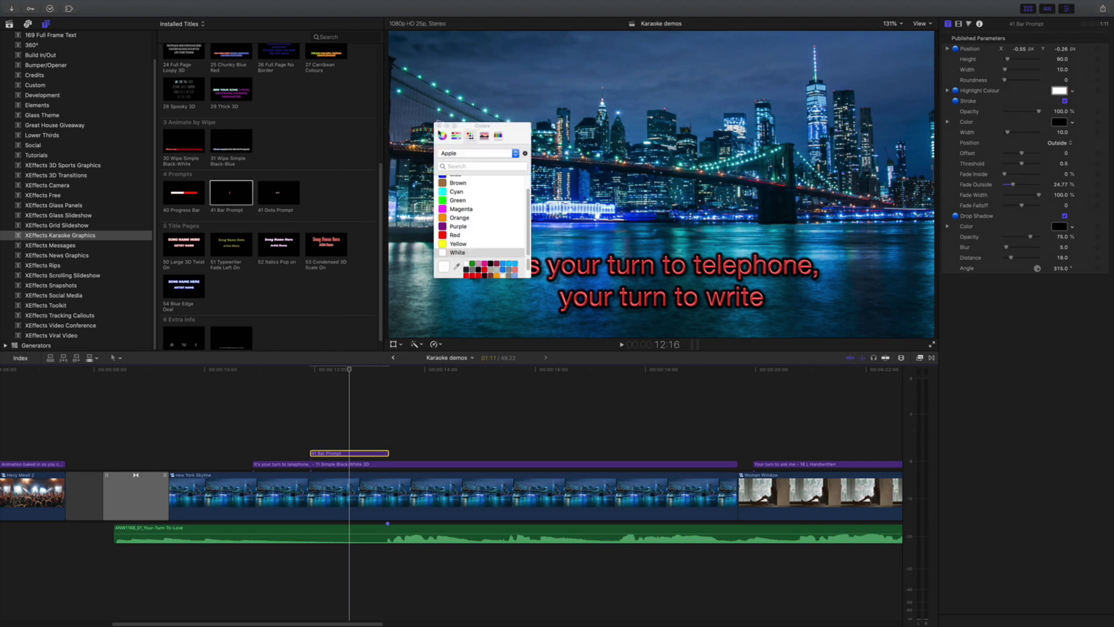
left_click(439, 126)
left_click(292, 396)
key("space")
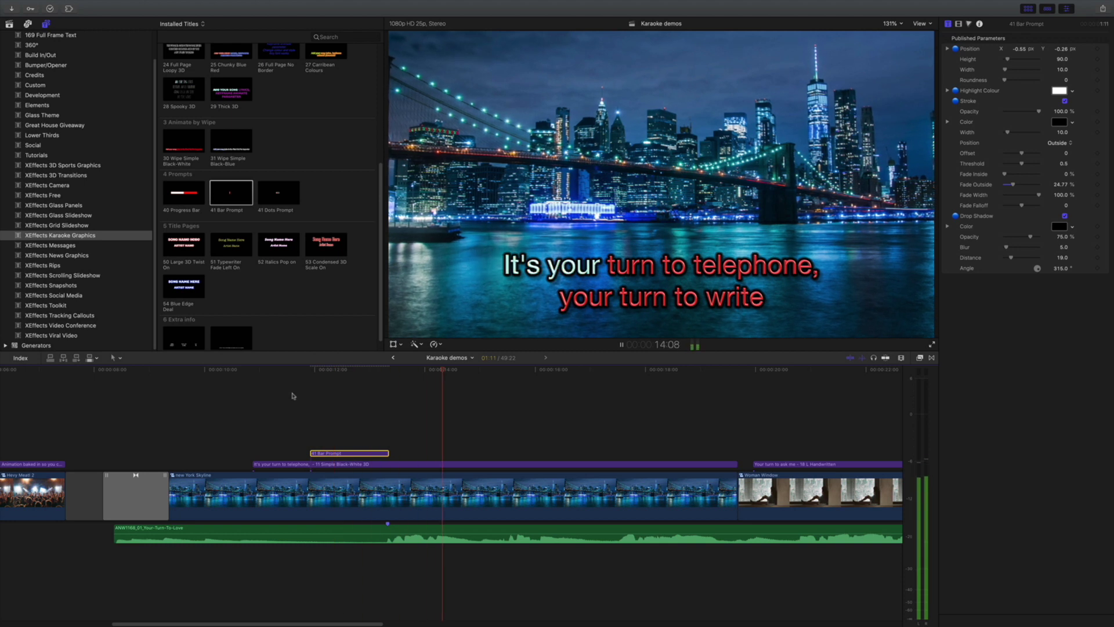
key("space")
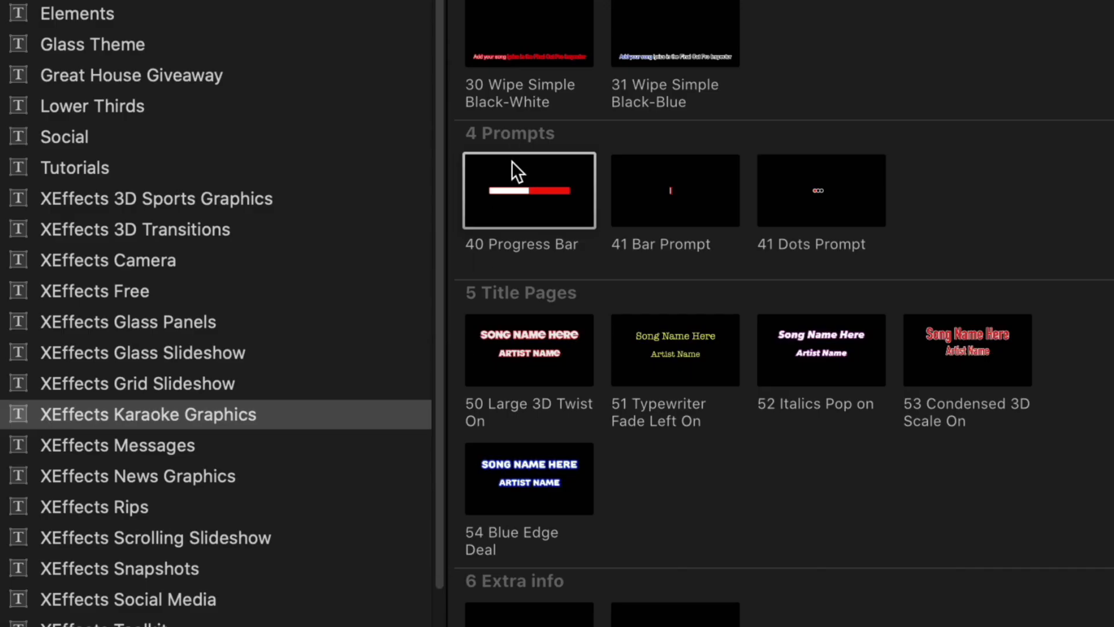
Step: Drop 40 Progress Bar onto the heavy-metal-2 clip, extend it across most of the clip, and play
left_click_drag(512, 162, 128, 412)
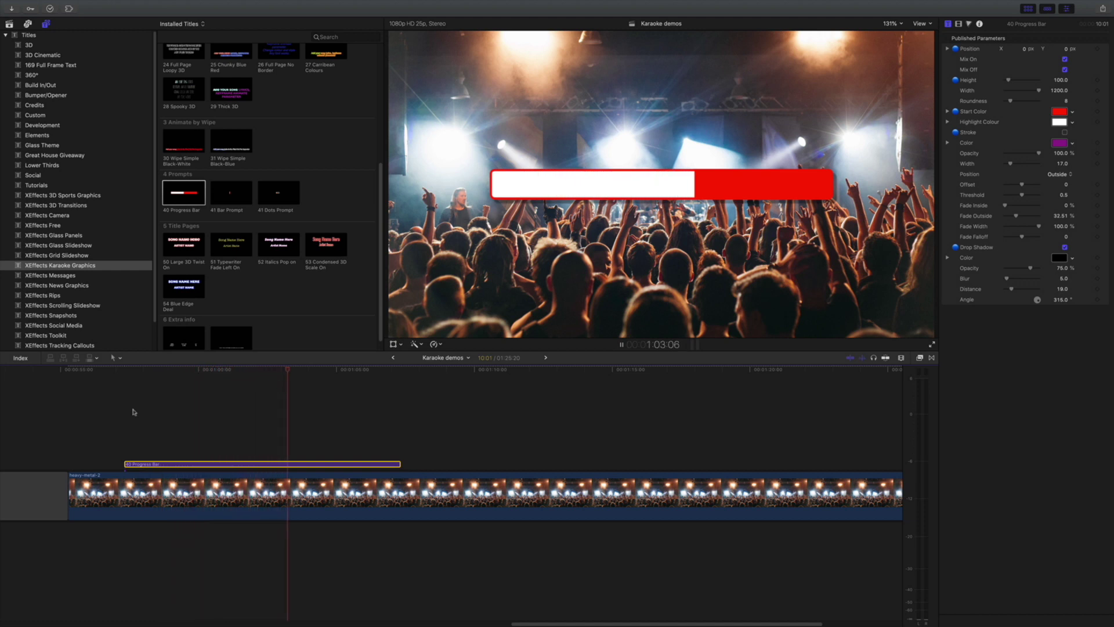
key("space")
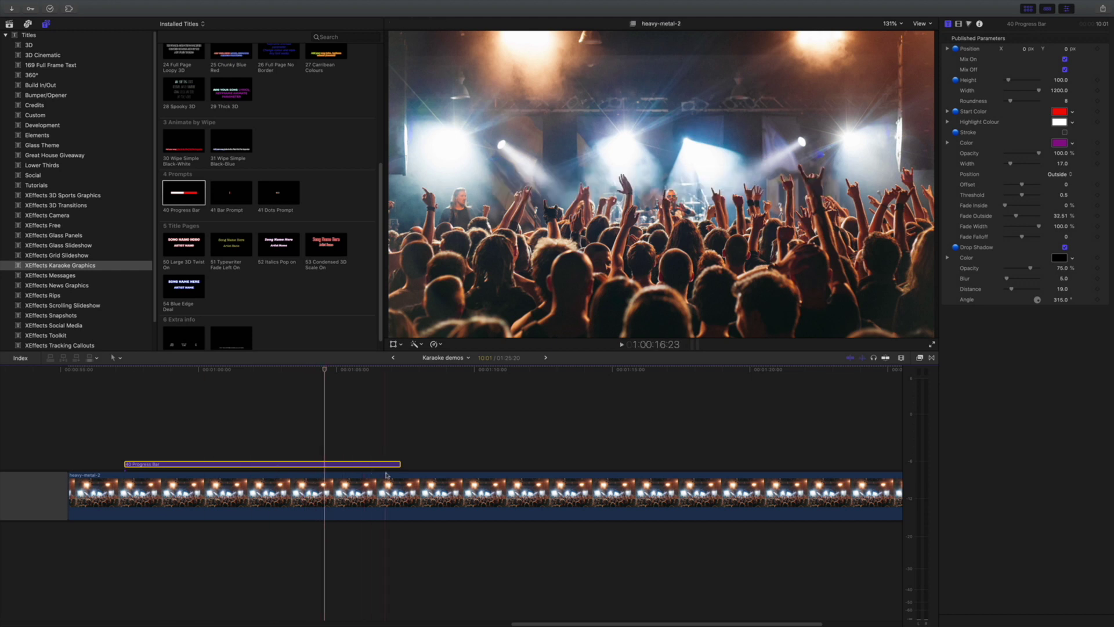
left_click_drag(398, 464, 815, 464)
key("space")
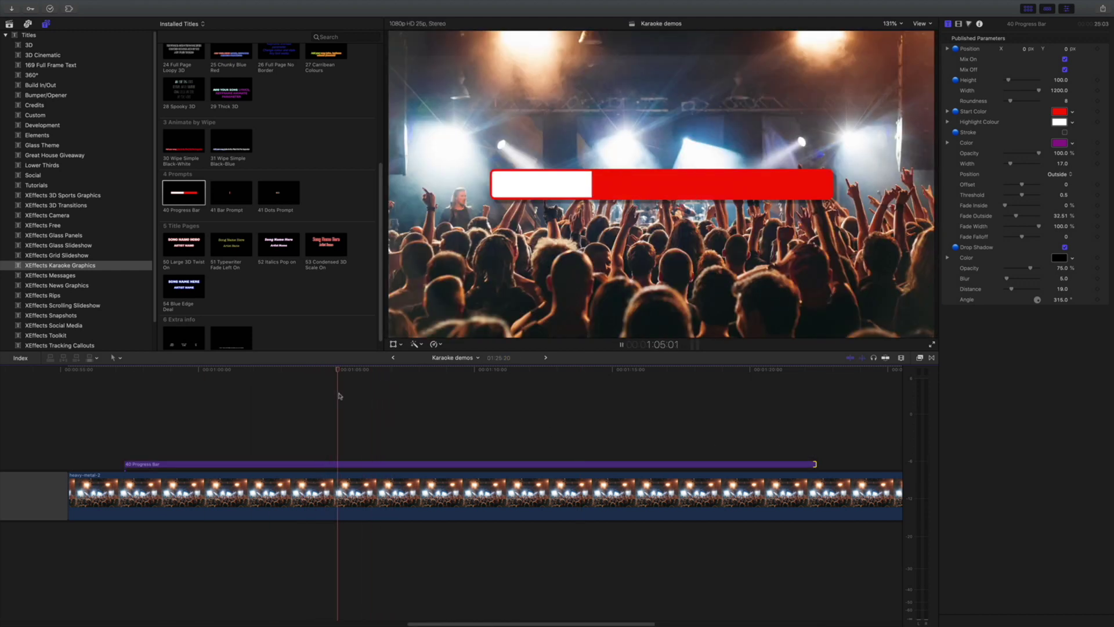